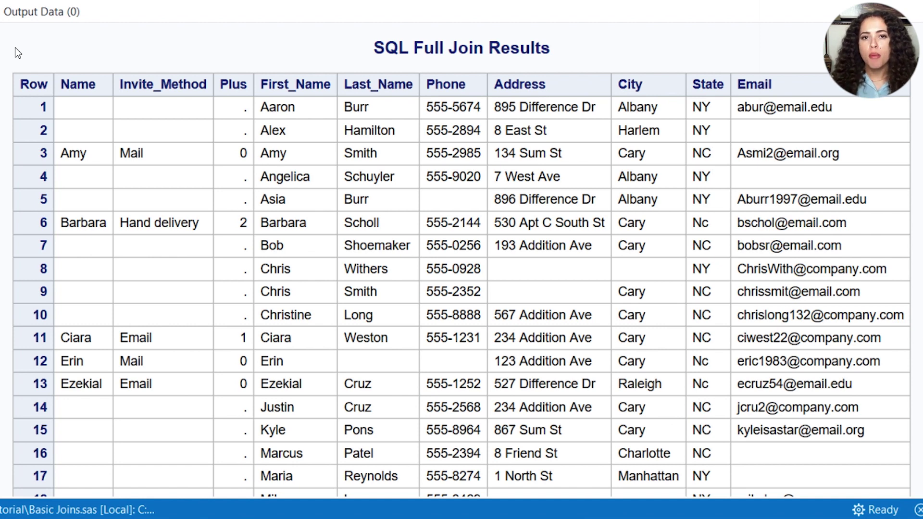
# Compare the Name and First_Name columns in the full join output table
pyautogui.moveTo(60, 84); pyautogui.dragTo(107, 77)
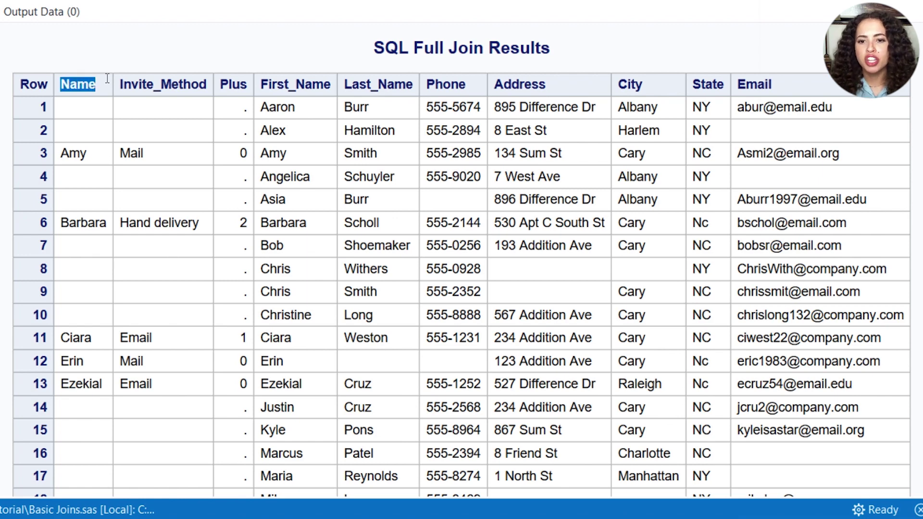
pyautogui.moveTo(260, 85); pyautogui.dragTo(331, 86)
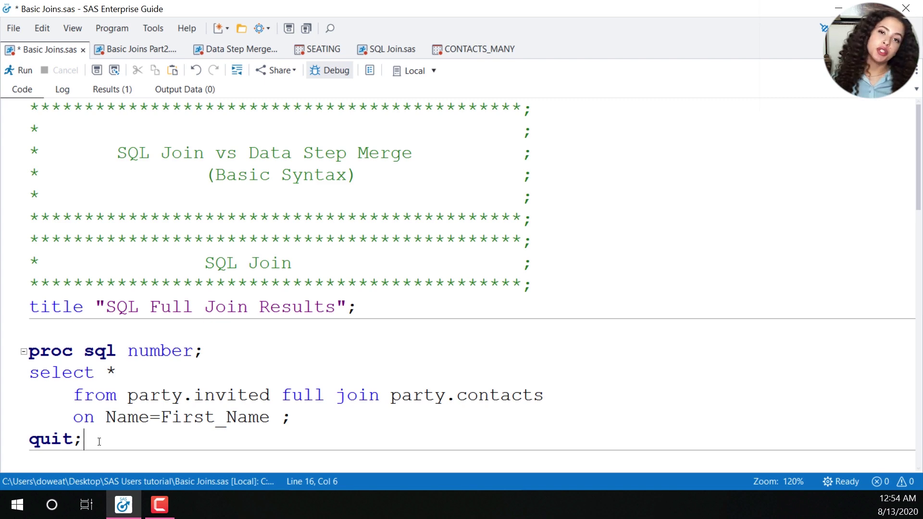
# Review the two proc sort steps keyed by Name, comparing them with the SQL join
pyautogui.press('Down')
pyautogui.scroll(-4, 108, 389)
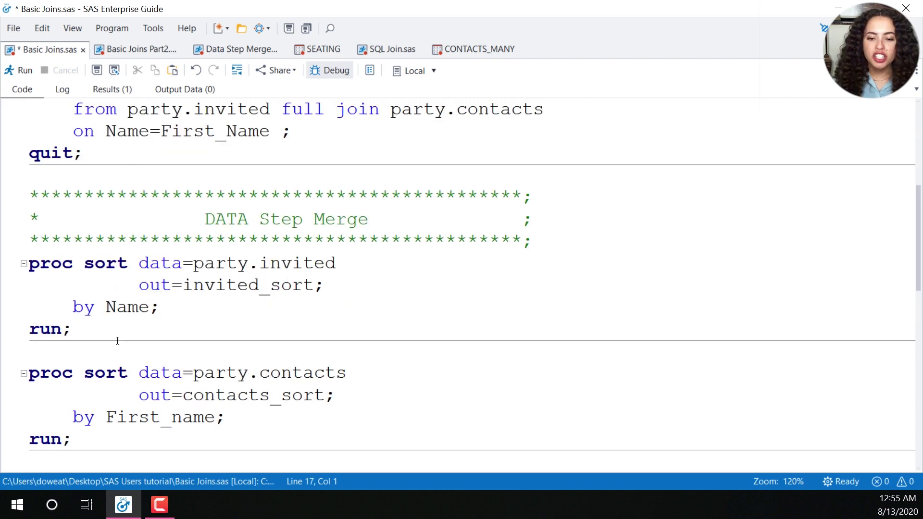
pyautogui.scroll(-1, 231, 377)
pyautogui.click(231, 376)
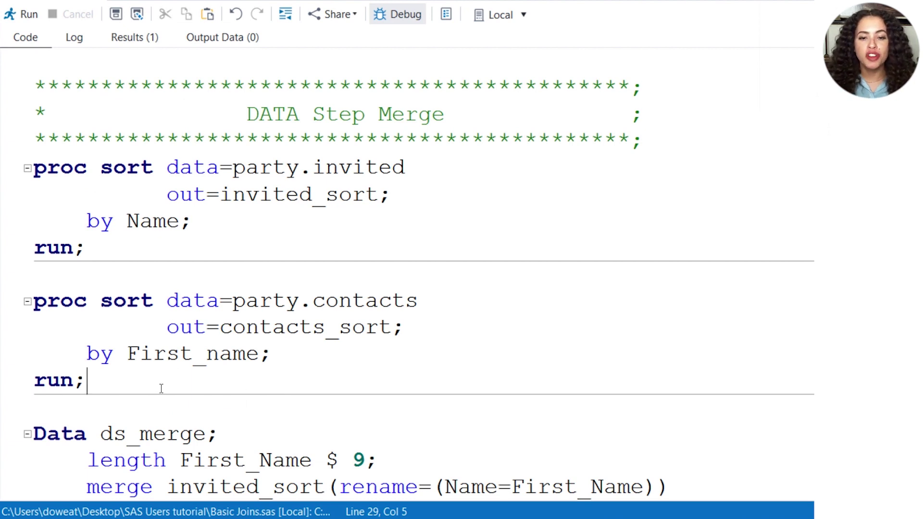
pyautogui.moveTo(146, 391); pyautogui.dragTo(33, 168)
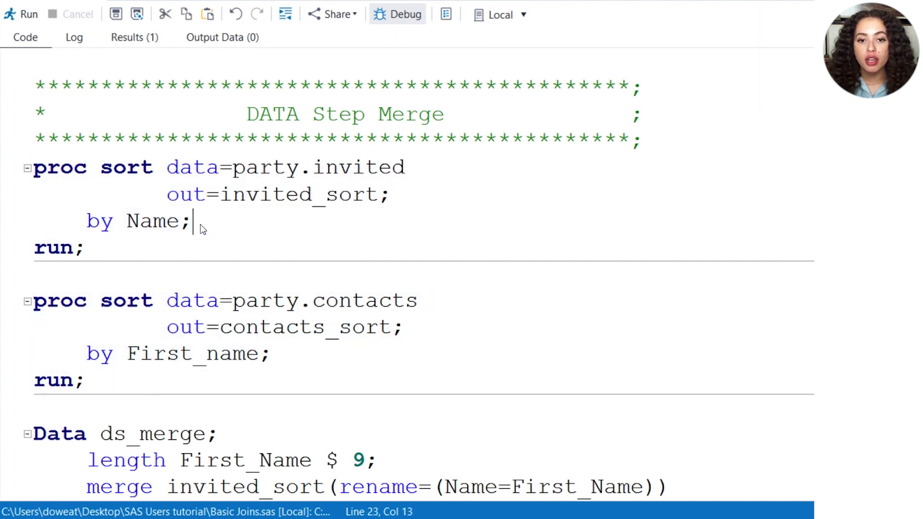
pyautogui.moveTo(199, 225); pyautogui.dragTo(87, 229)
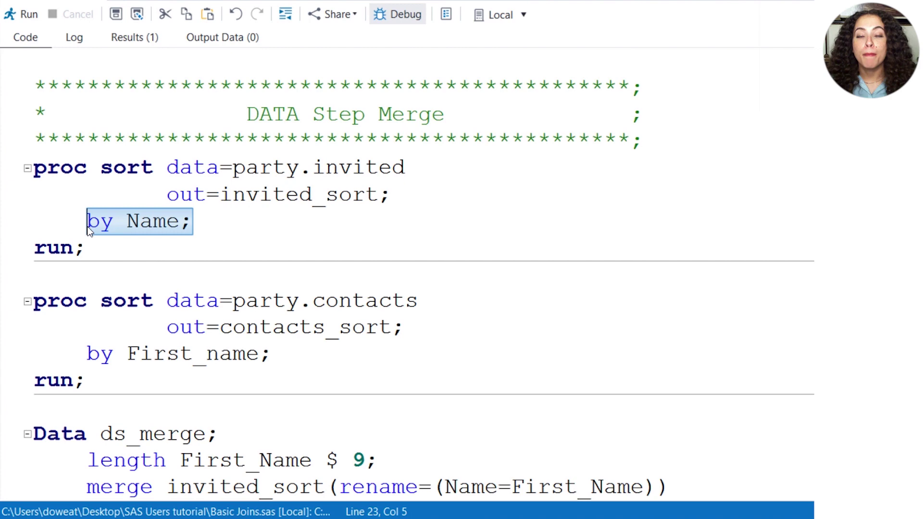
pyautogui.scroll(2, 83, 317)
pyautogui.click(327, 156)
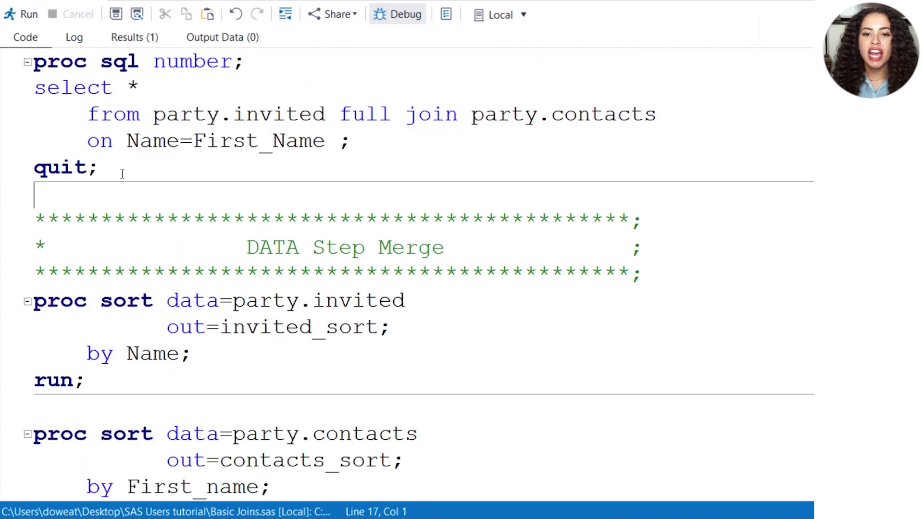
pyautogui.click(115, 403)
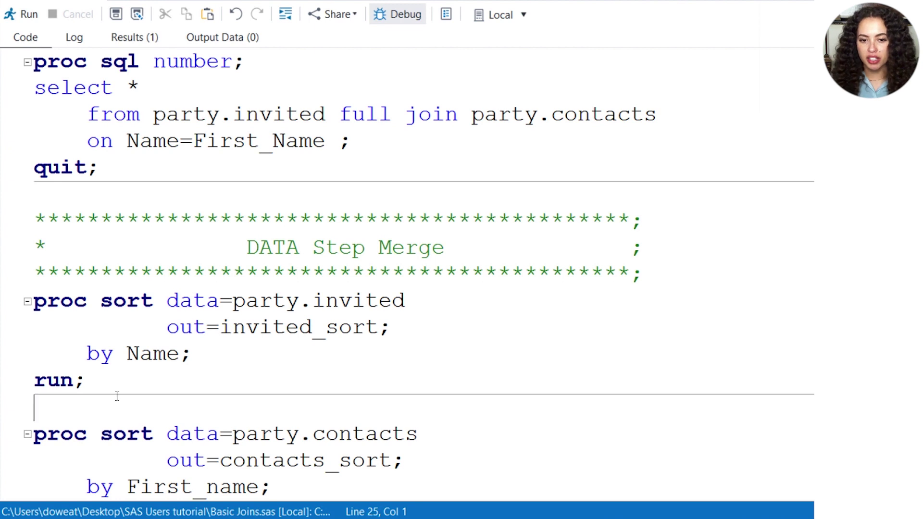
pyautogui.scroll(-4, 112, 389)
# Point out the ds_merge output dataset name and adjust spacing after the print step
pyautogui.click(100, 247)
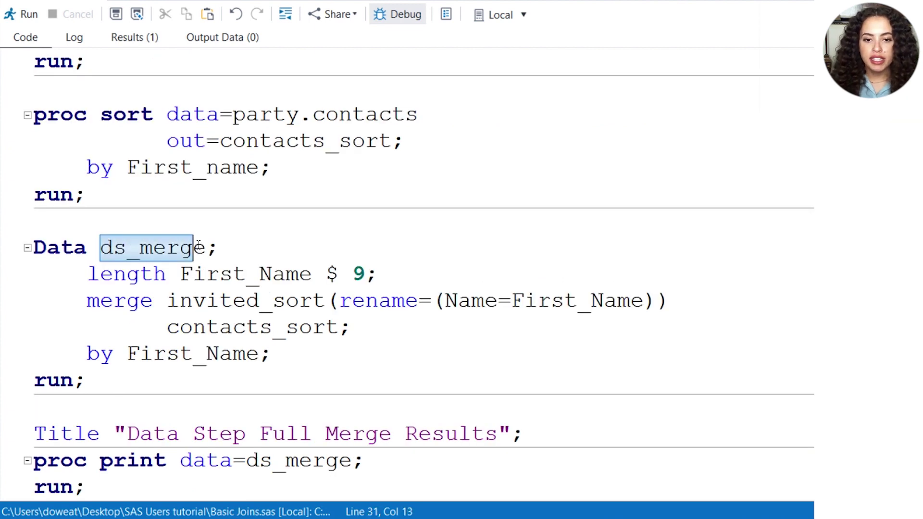
pyautogui.moveTo(133, 249); pyautogui.dragTo(206, 249)
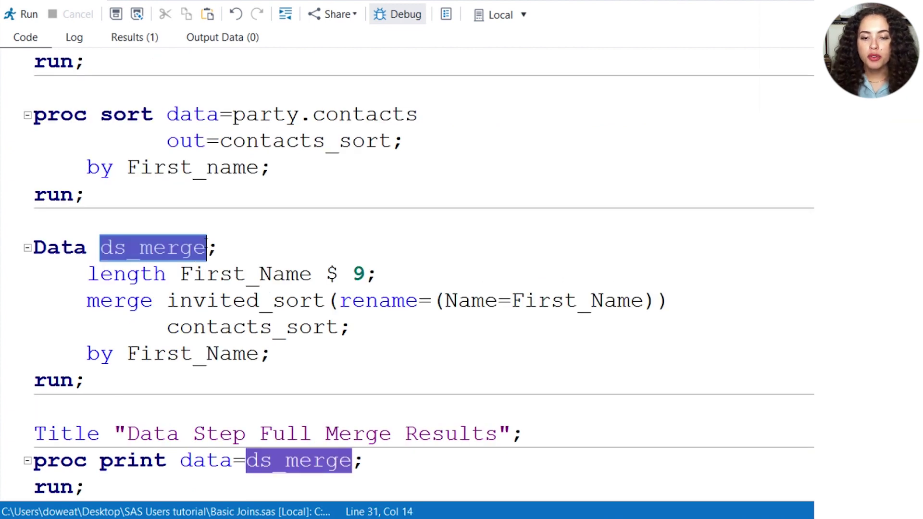
pyautogui.click(101, 489)
pyautogui.press('Return')
pyautogui.press('Return')
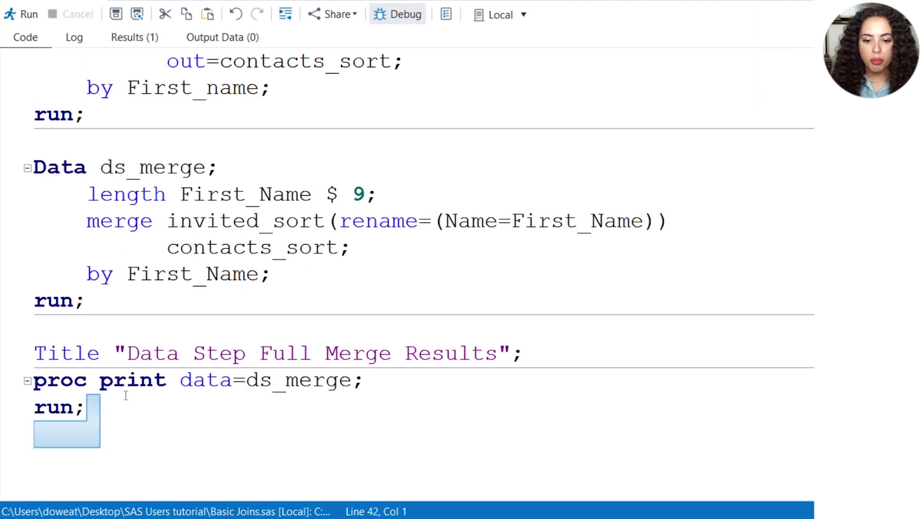
pyautogui.press('BackSpace')
pyautogui.doubleClick(153, 167)
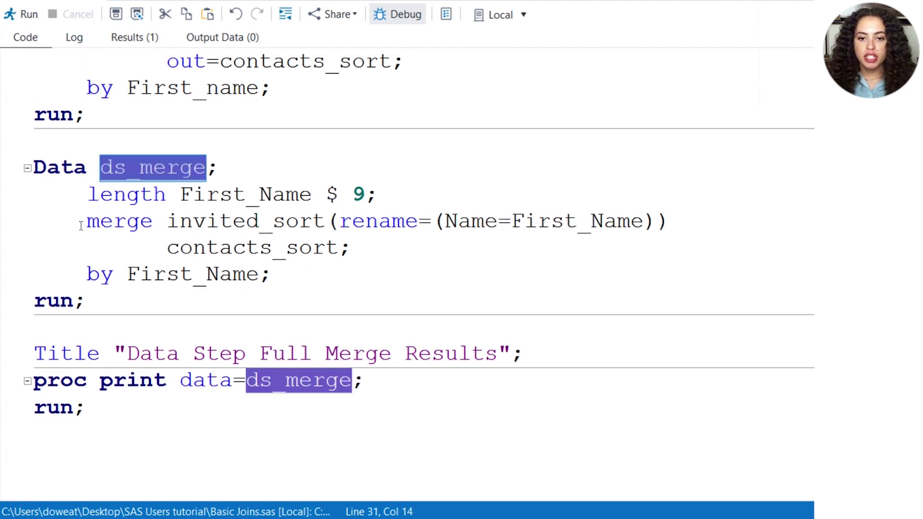
# Explain the merge statement, its rename of Name to First_Name, and the by First_Name key
pyautogui.click(81, 224)
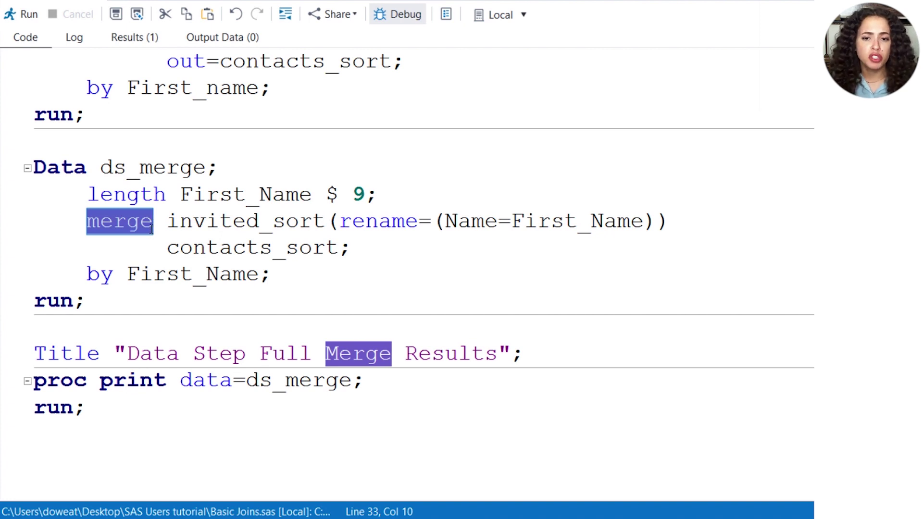
pyautogui.moveTo(168, 221); pyautogui.dragTo(339, 249)
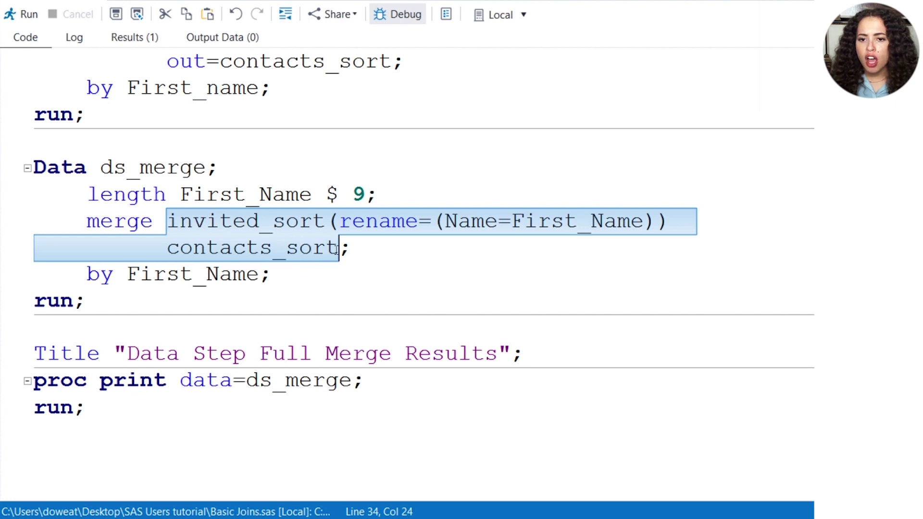
pyautogui.click(332, 220)
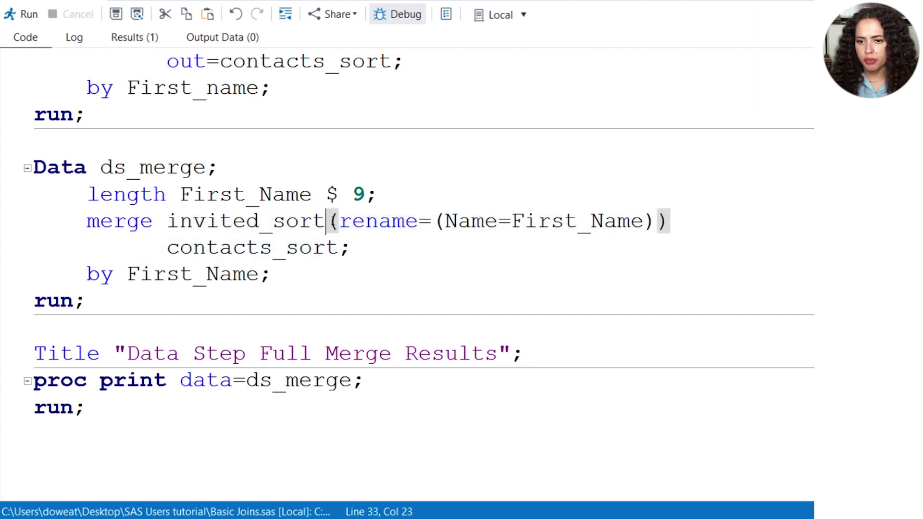
pyautogui.hotkey('shift', 'Right')
pyautogui.hotkey('shift', 'Right')
pyautogui.hotkey('shift', 'Right')
pyautogui.moveTo(418, 222); pyautogui.dragTo(669, 226)
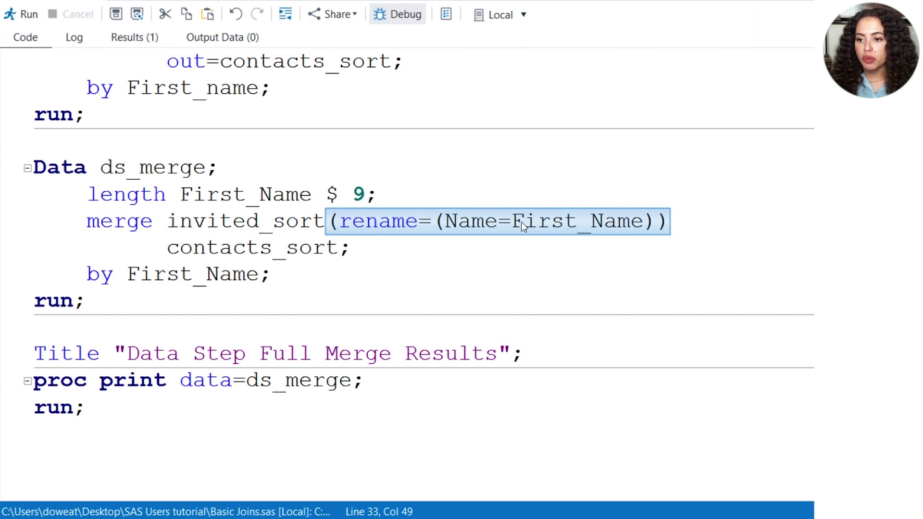
pyautogui.click(446, 221)
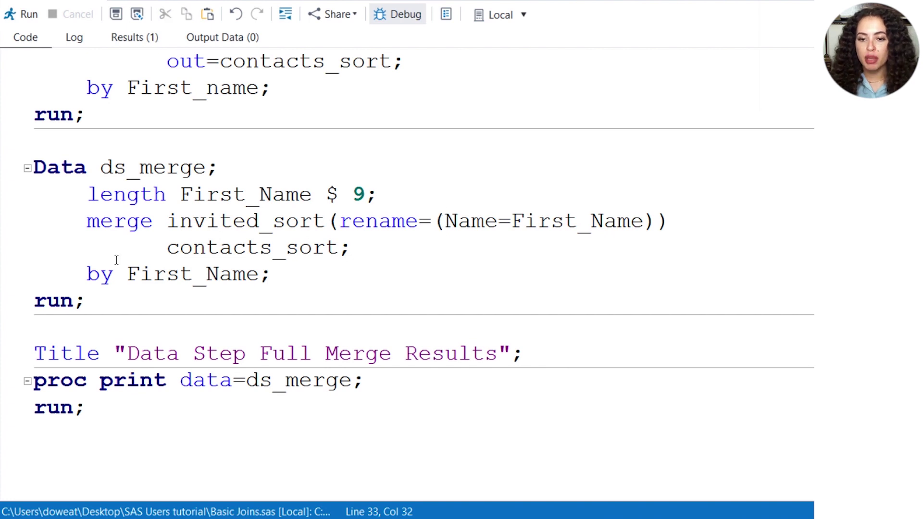
pyautogui.moveTo(79, 275); pyautogui.dragTo(273, 287)
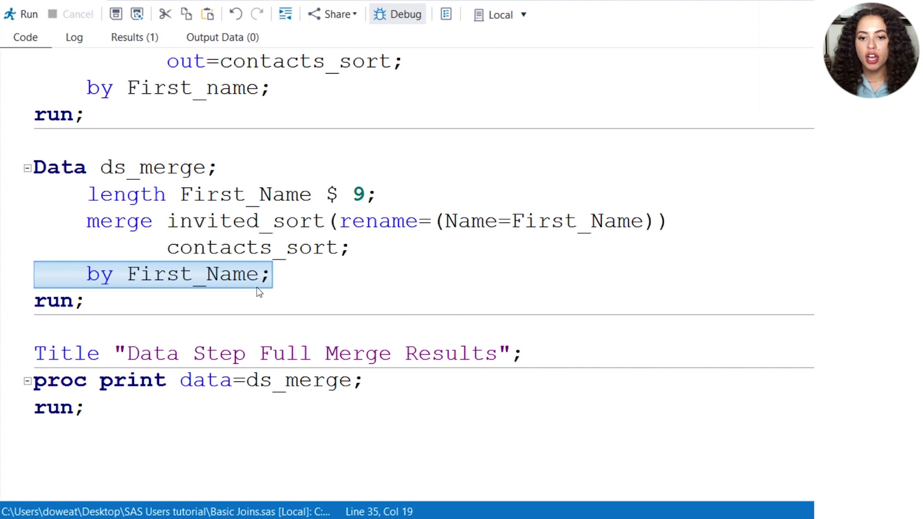
pyautogui.click(129, 275)
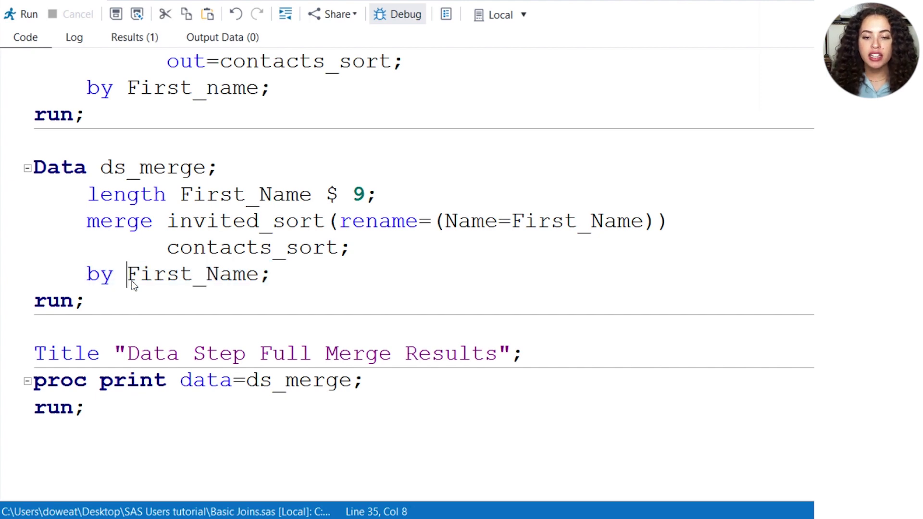
pyautogui.scroll(1, 140, 251)
pyautogui.scroll(1, 136, 261)
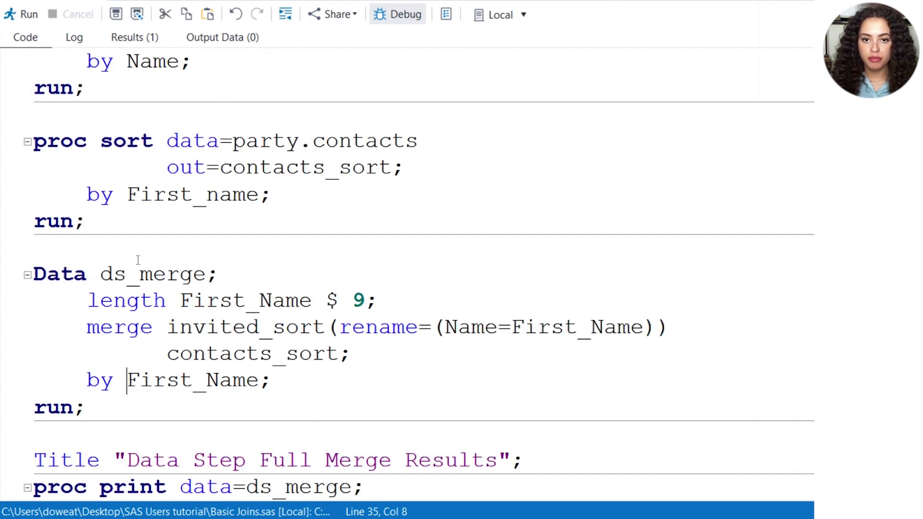
# Highlight invited_sort, contacts_sort and the First_Name length statement, then select the merge section
pyautogui.doubleClick(217, 326)
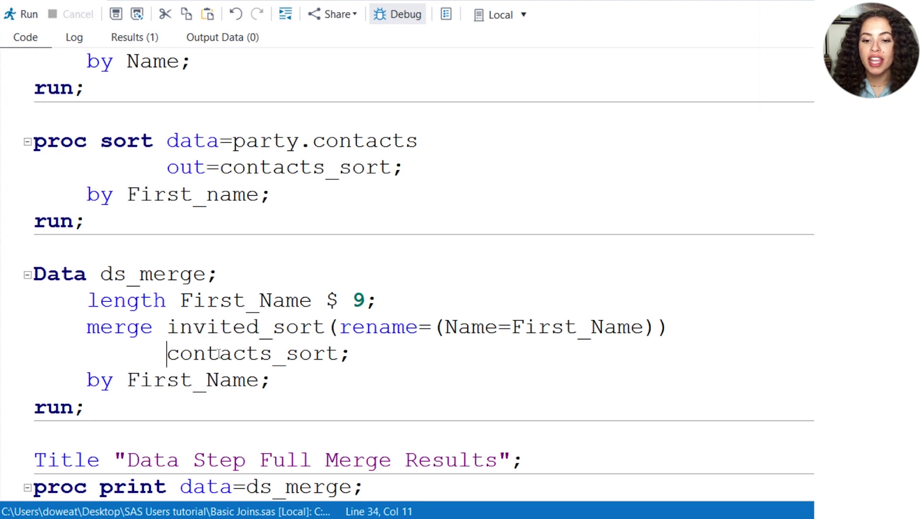
pyautogui.moveTo(167, 354); pyautogui.dragTo(341, 354)
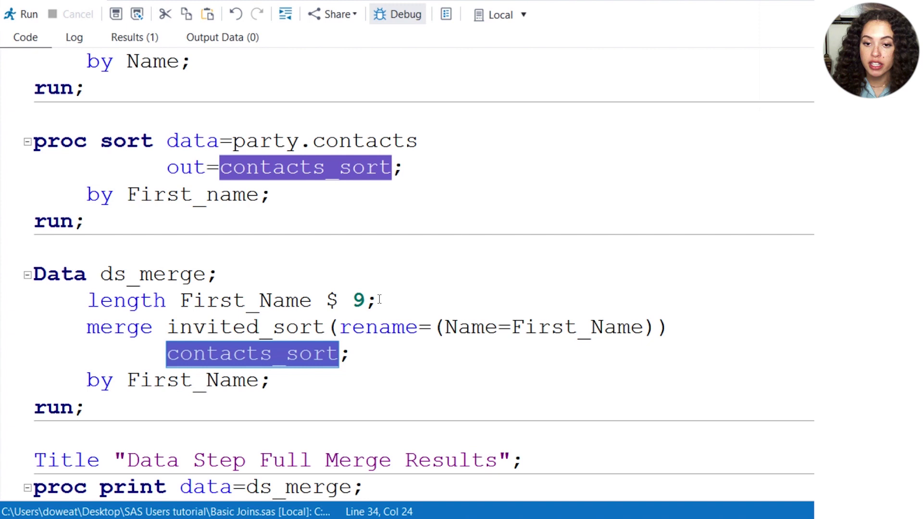
pyautogui.moveTo(377, 301); pyautogui.dragTo(86, 300)
pyautogui.click(143, 420)
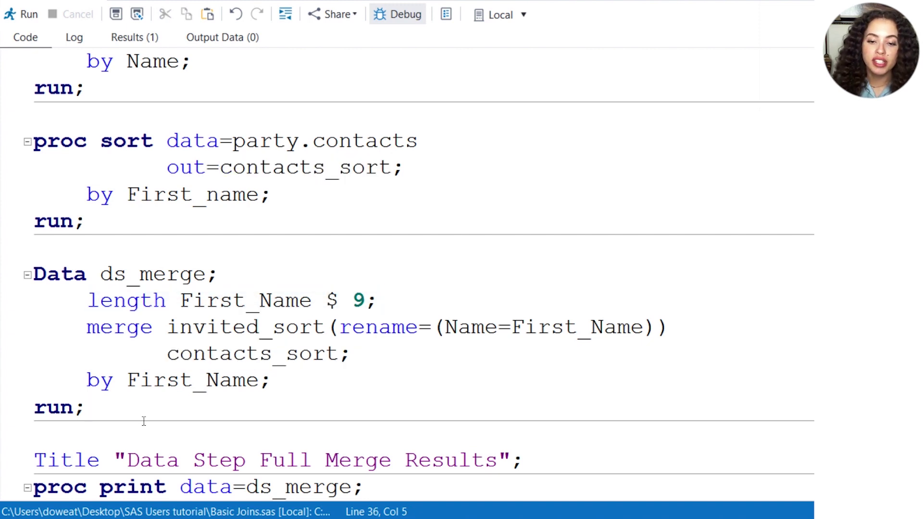
pyautogui.moveTo(143, 421); pyautogui.dragTo(13, 173)
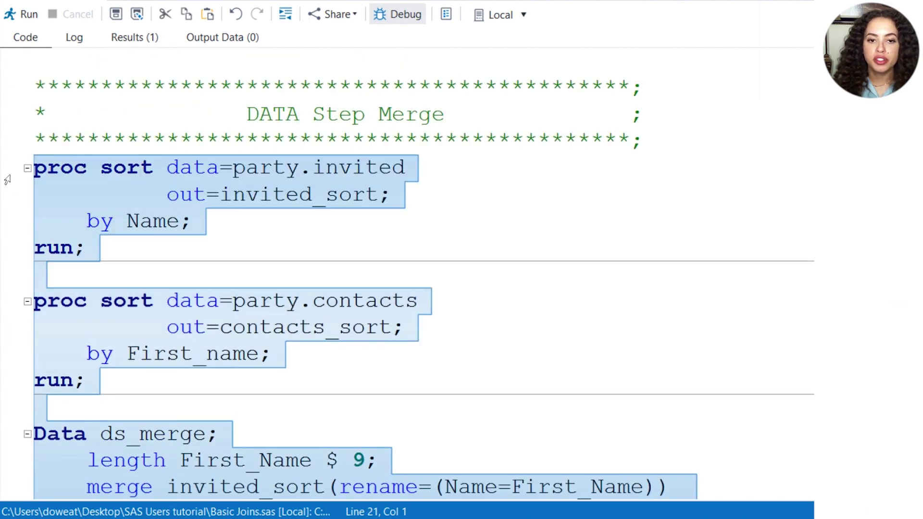
# Run the selected merge code and check the merged First_Name column
pyautogui.press('F3')
pyautogui.scroll(-1, 448, 185)
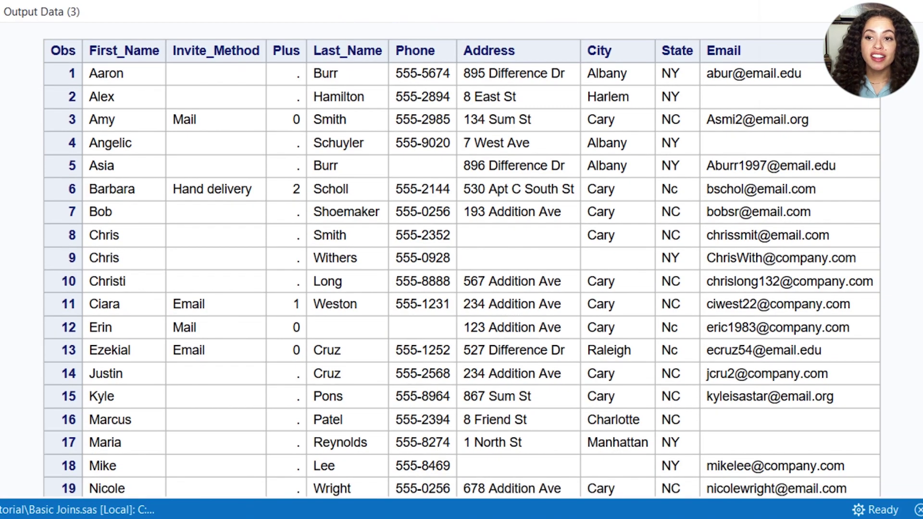
pyautogui.scroll(2, 449, 184)
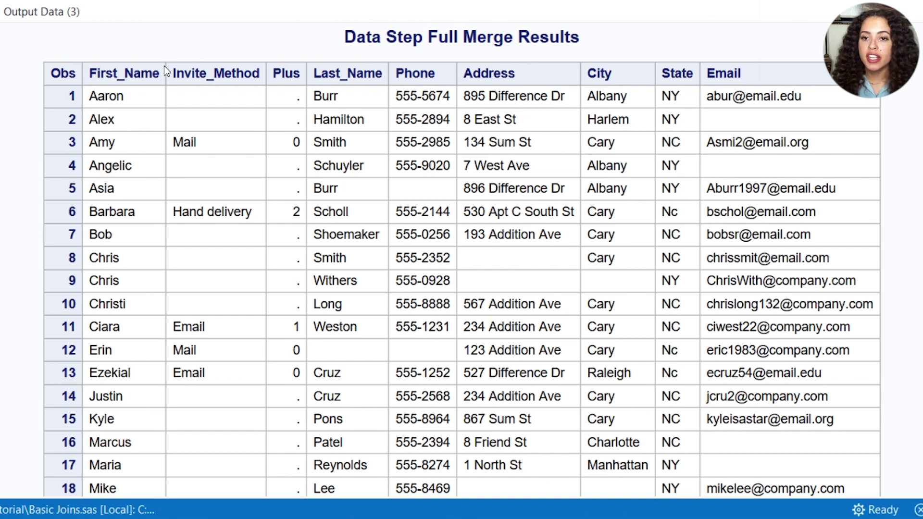
pyautogui.moveTo(160, 75); pyautogui.dragTo(87, 65)
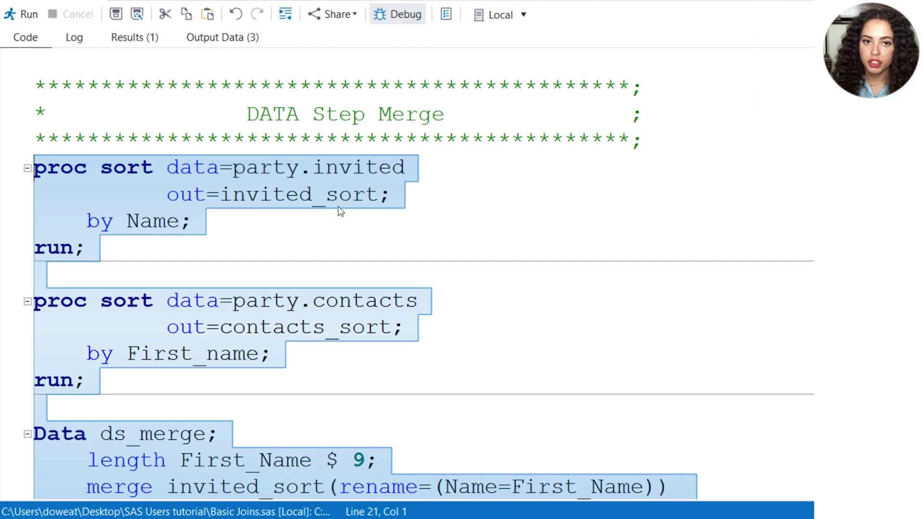
pyautogui.click(339, 209)
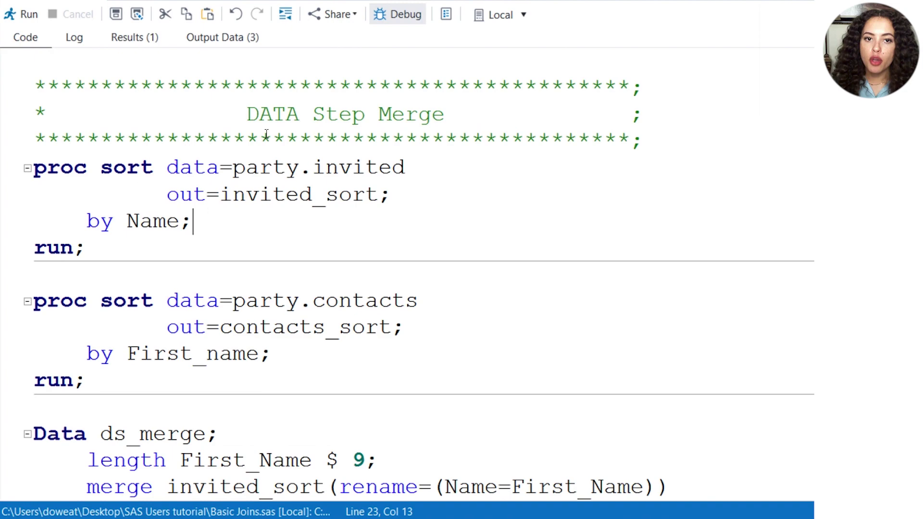
# Rerun the program and compare Name and First_Name in the SQL and merge results
pyautogui.click(23, 14)
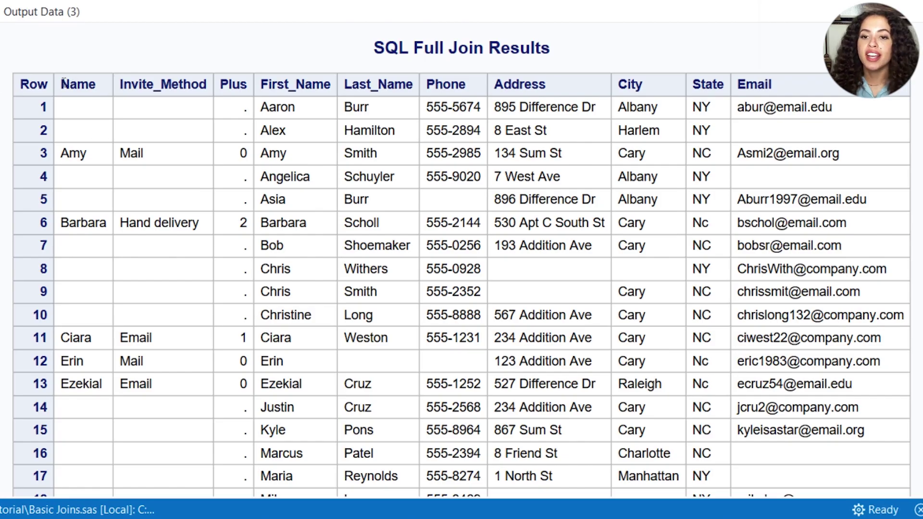
pyautogui.moveTo(62, 84); pyautogui.dragTo(100, 86)
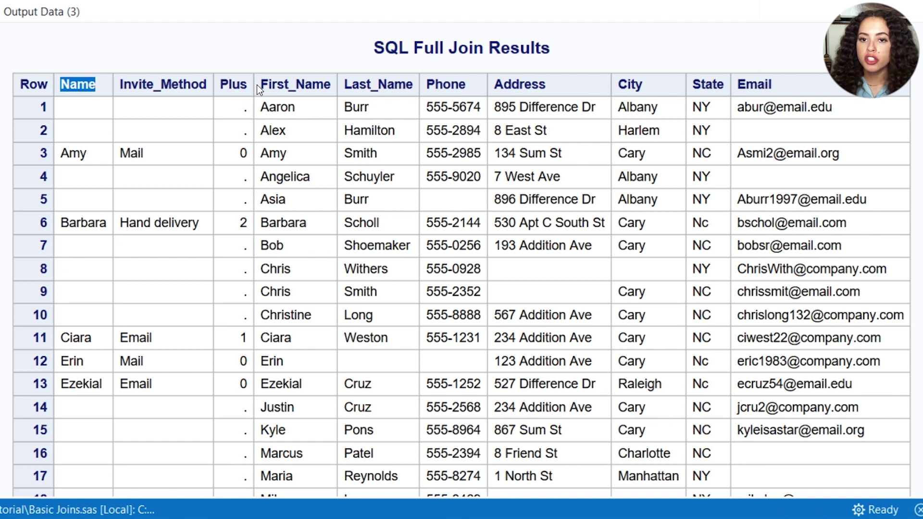
pyautogui.moveTo(260, 84); pyautogui.dragTo(331, 85)
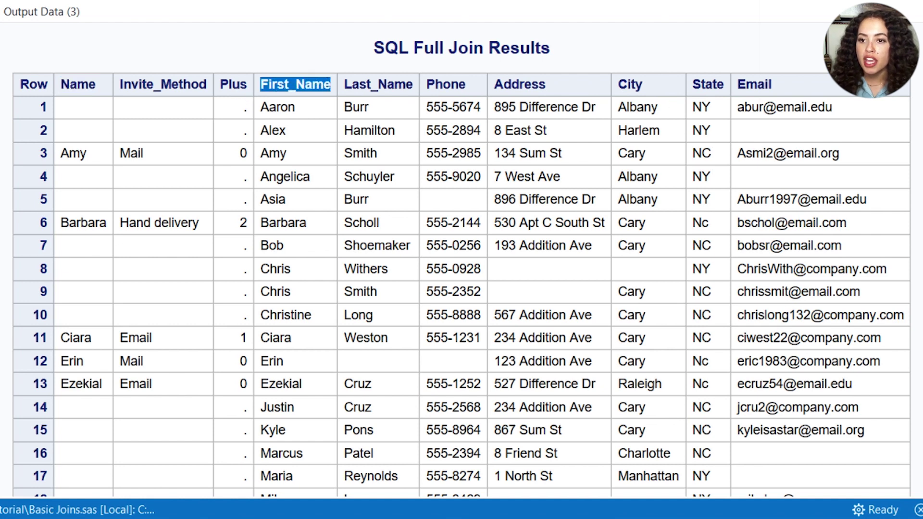
pyautogui.click(81, 83)
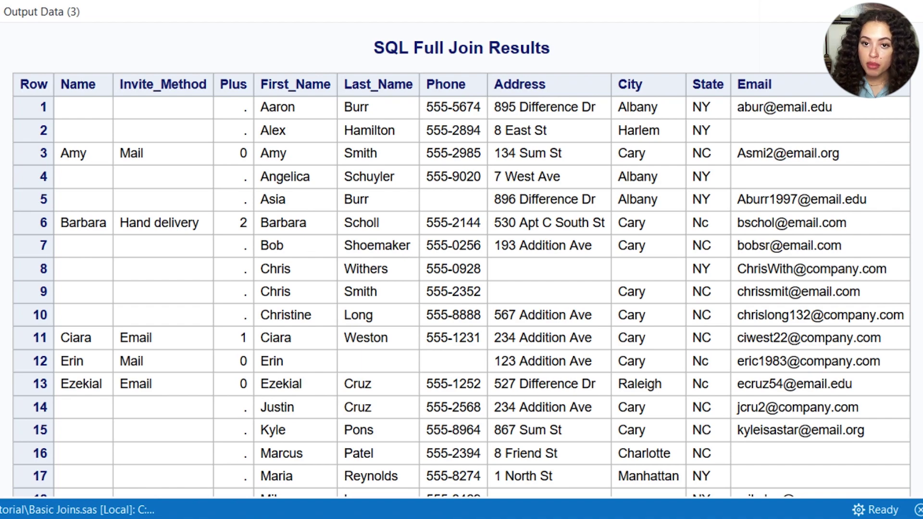
pyautogui.scroll(-5, 404, 252)
pyautogui.scroll(-5, 404, 252)
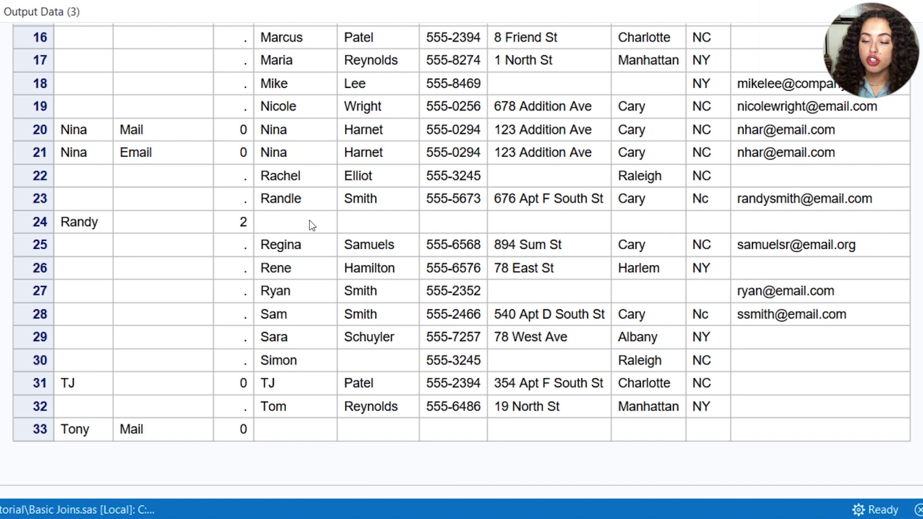
pyautogui.scroll(-5, 514, 212)
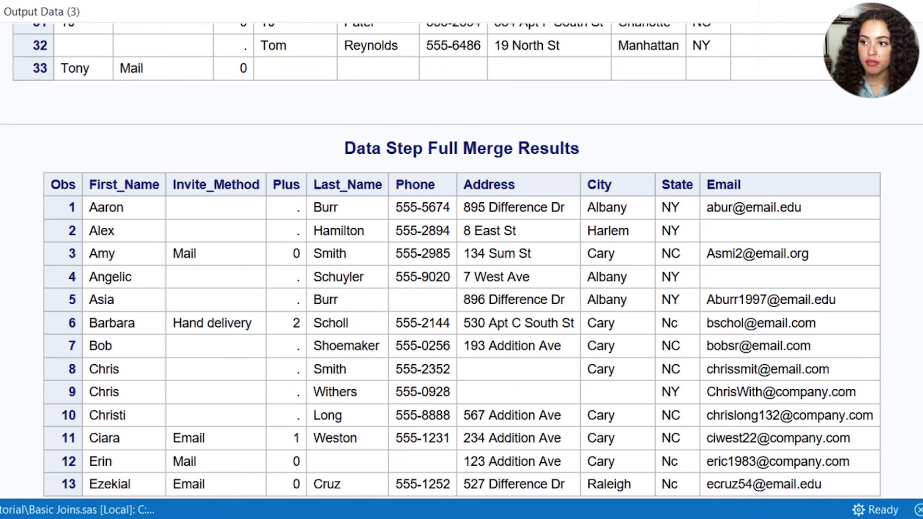
pyautogui.scroll(-2, 514, 212)
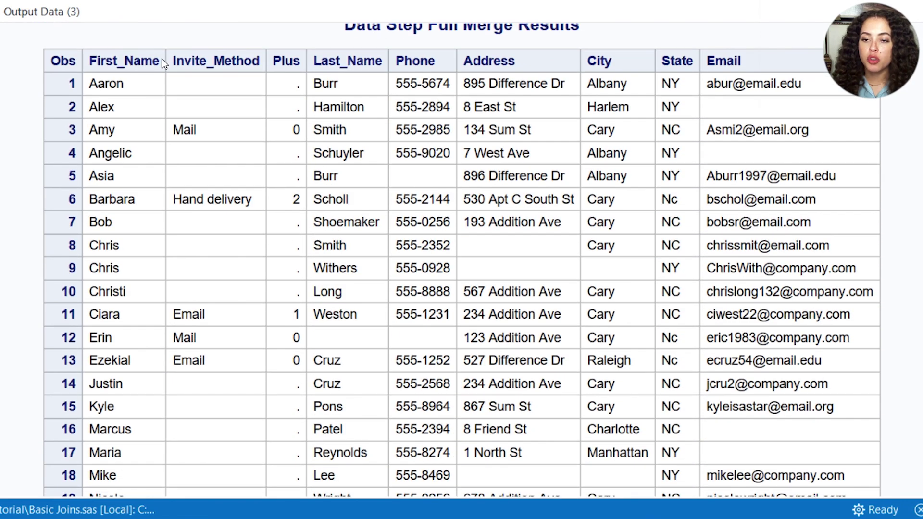
pyautogui.moveTo(162, 61); pyautogui.dragTo(90, 63)
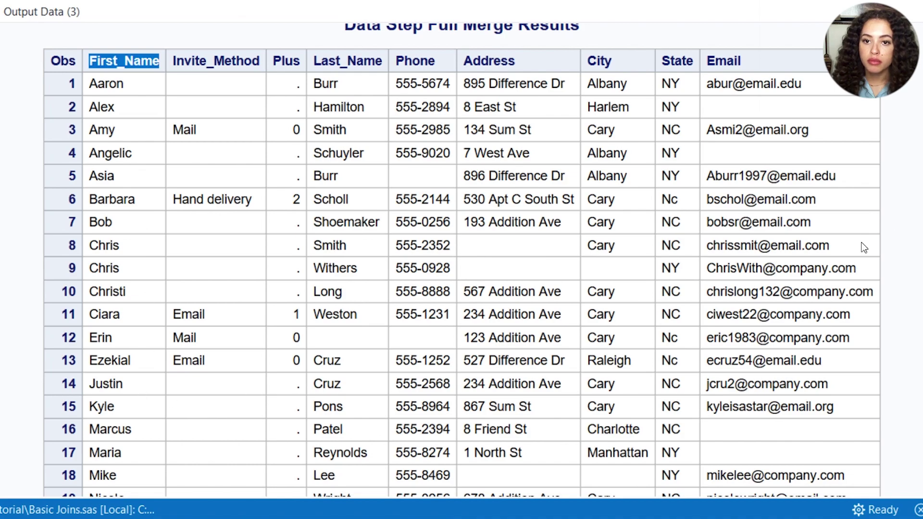
pyautogui.scroll(-1, 461, 259)
pyautogui.scroll(-4, 461, 260)
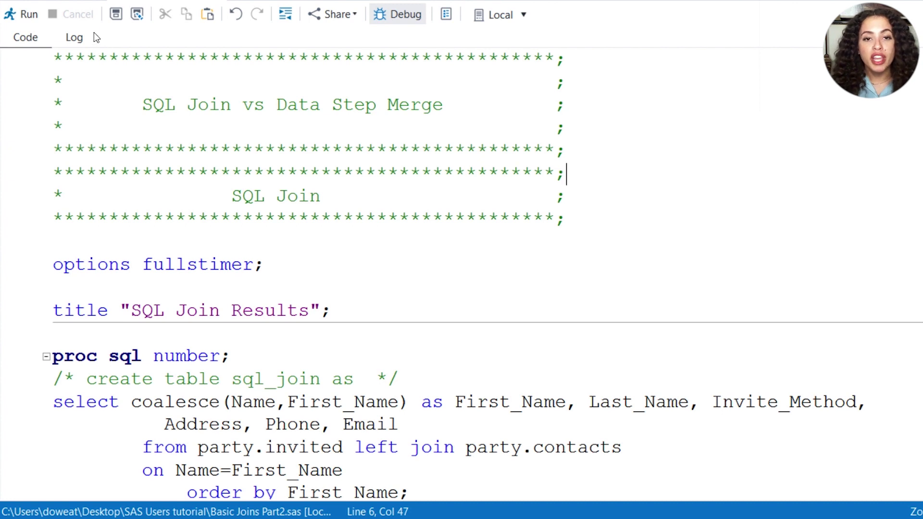
# Walk through the fullstimer option, selected columns and the coalesce expression aliased First_Name
pyautogui.moveTo(265, 264); pyautogui.dragTo(53, 264)
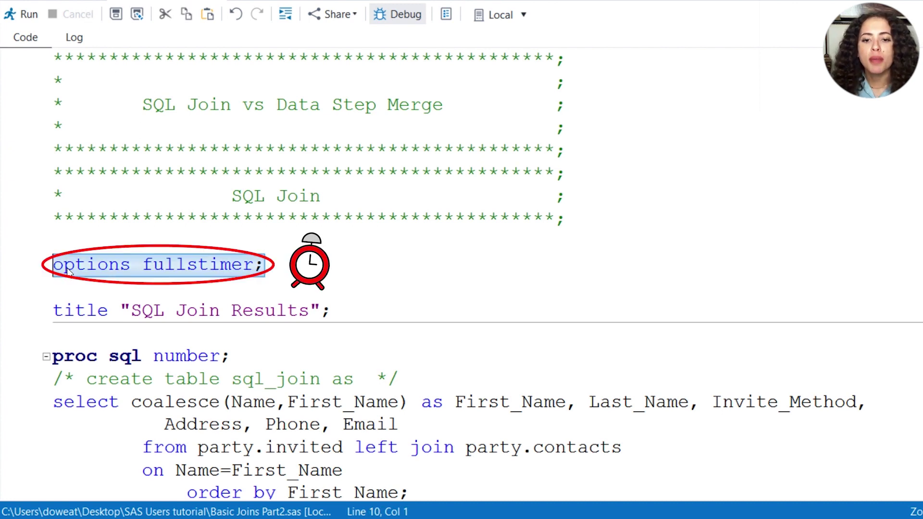
pyautogui.click(266, 265)
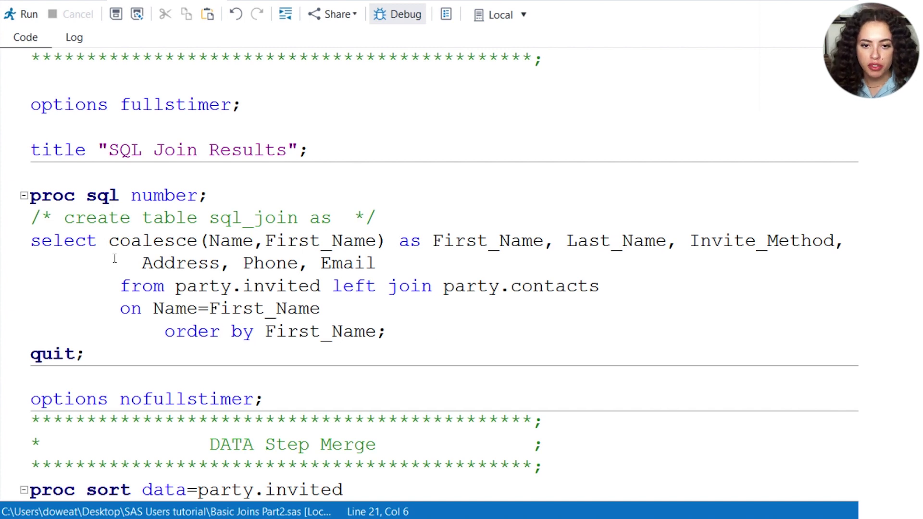
pyautogui.moveTo(109, 242); pyautogui.dragTo(501, 272)
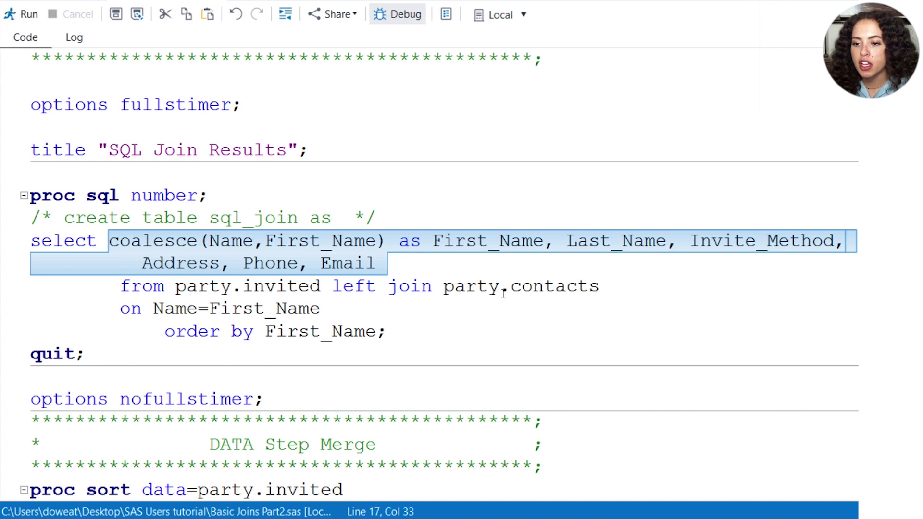
pyautogui.moveTo(555, 241); pyautogui.dragTo(109, 242)
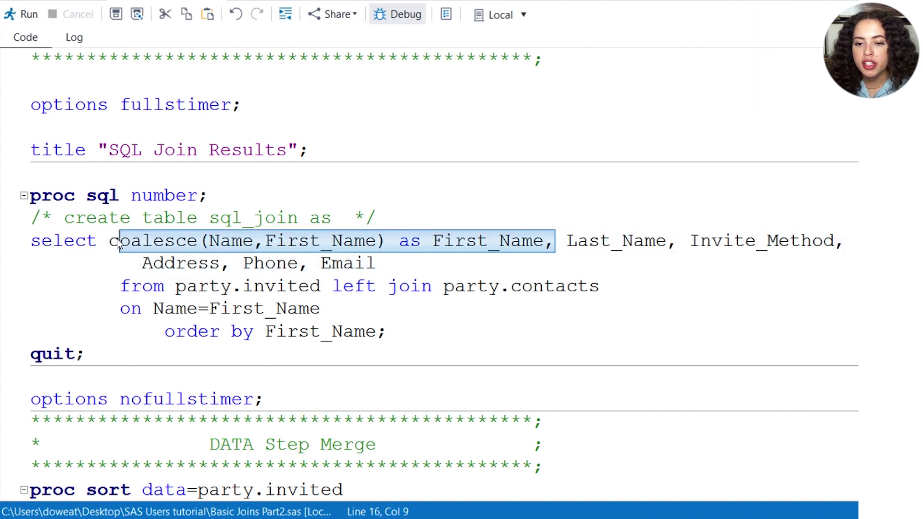
pyautogui.click(229, 247)
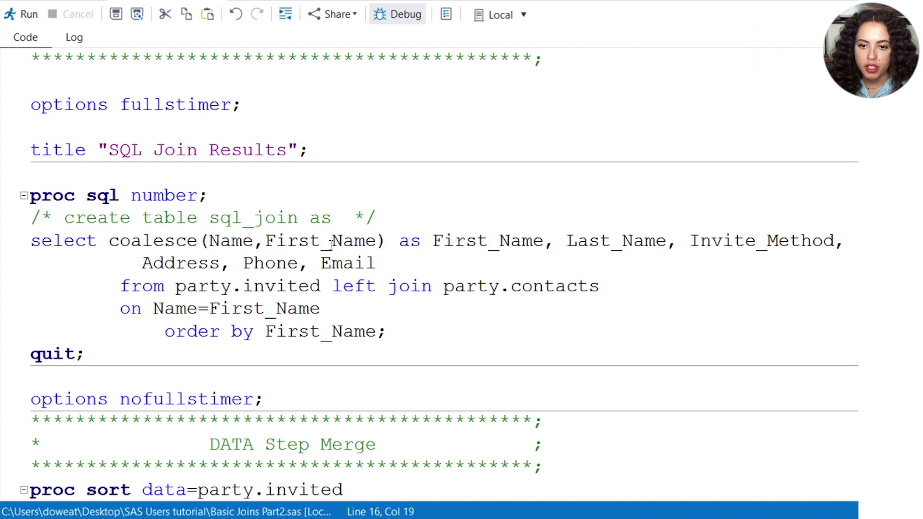
pyautogui.moveTo(377, 241); pyautogui.dragTo(209, 241)
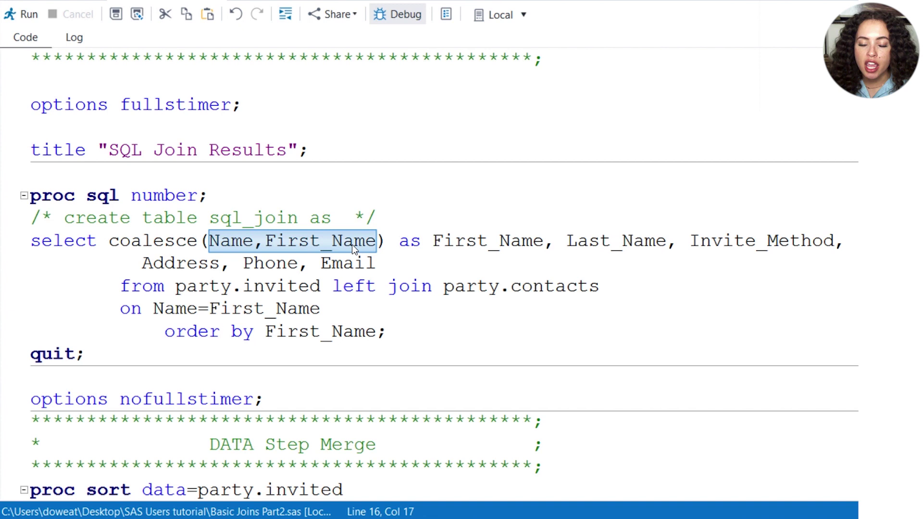
pyautogui.moveTo(545, 240)
pyautogui.mouseDown()
pyautogui.moveTo(396, 242)
pyautogui.moveTo(431, 250)
pyautogui.mouseUp()
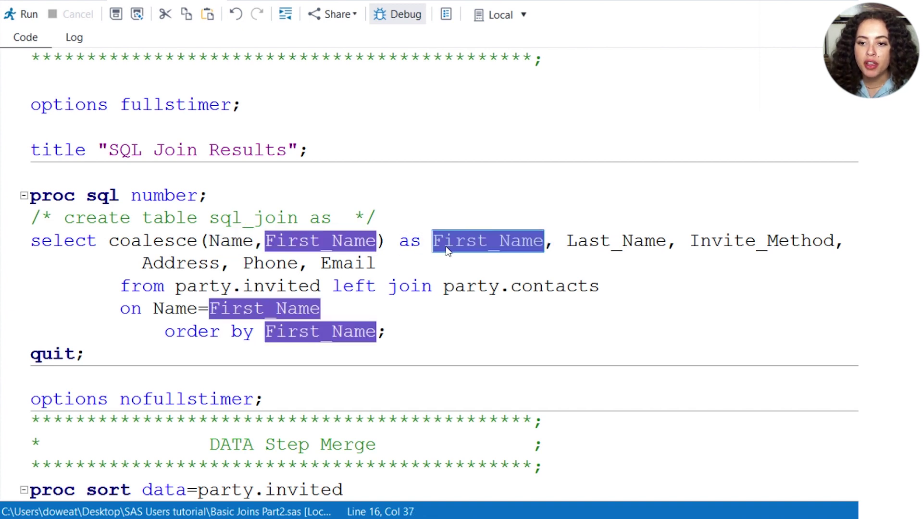
pyautogui.click(435, 249)
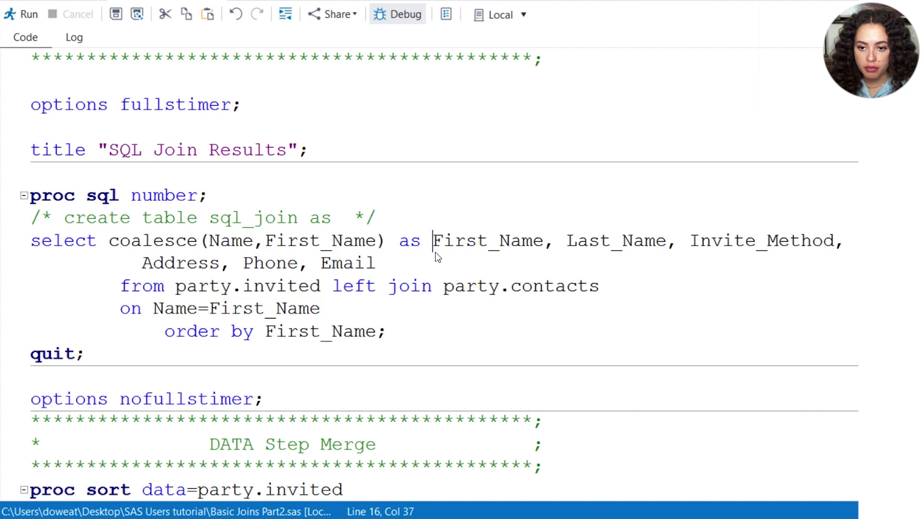
# Point out the left join and order by clause, then select the SQL Join section
pyautogui.doubleClick(353, 287)
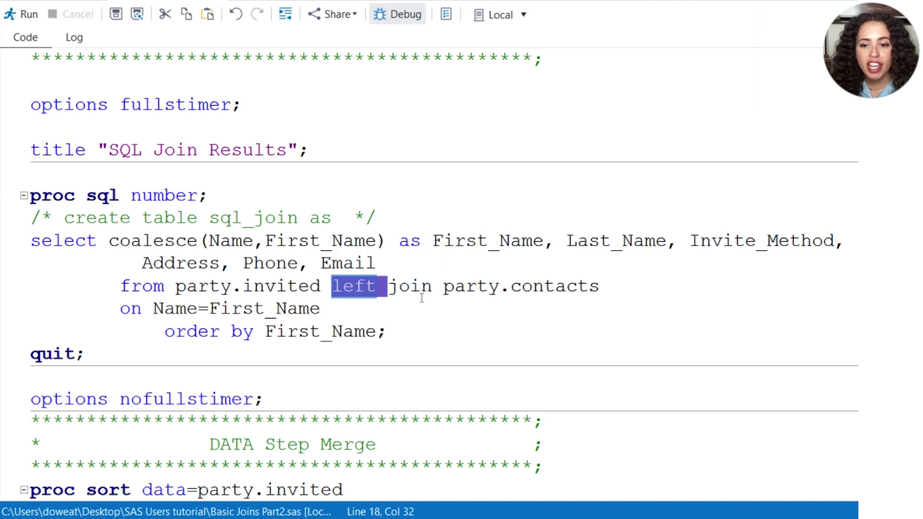
pyautogui.click(422, 289)
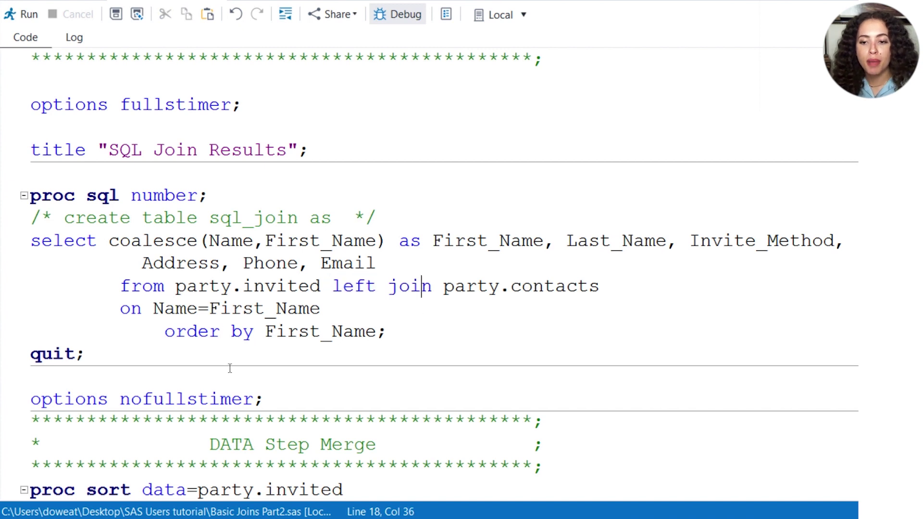
pyautogui.moveTo(164, 332); pyautogui.dragTo(267, 334)
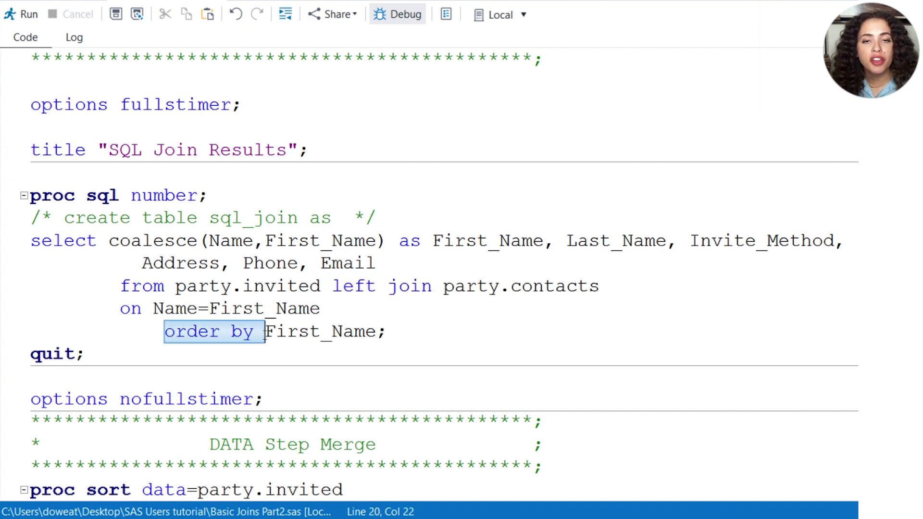
pyautogui.moveTo(287, 391); pyautogui.dragTo(26, 92)
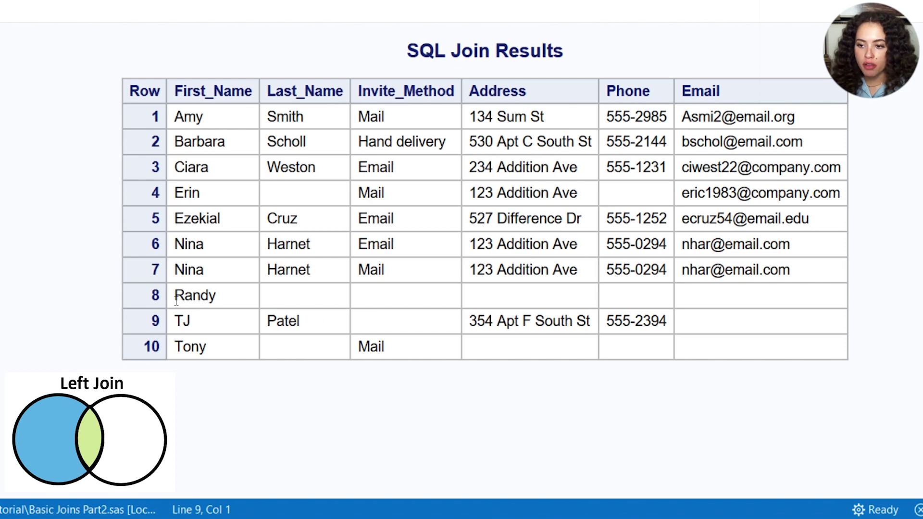
# Highlight the two Nina rows and their Email and Mail invite methods
pyautogui.doubleClick(186, 245)
pyautogui.moveTo(173, 270); pyautogui.dragTo(208, 270)
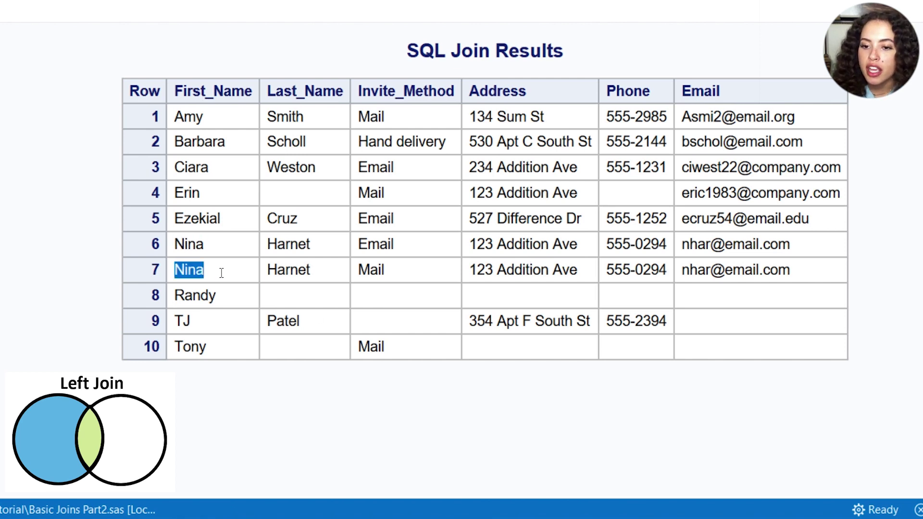
pyautogui.click(230, 272)
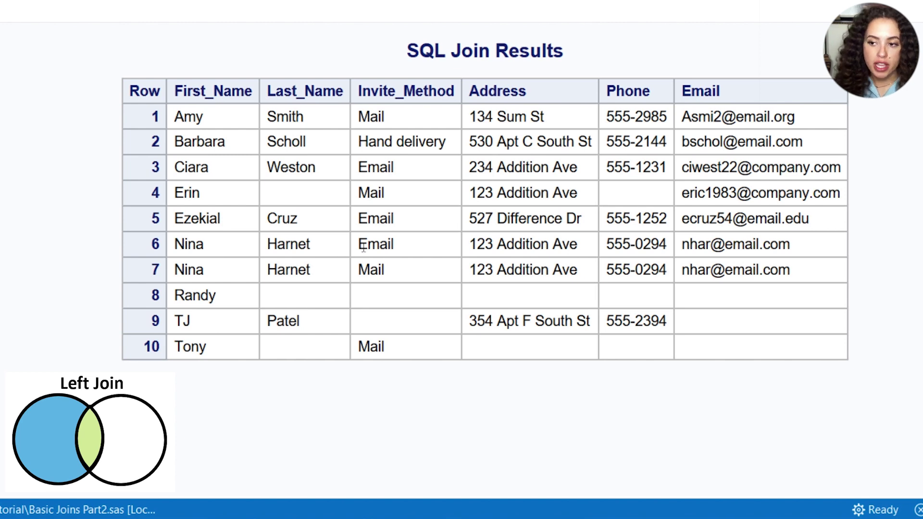
pyautogui.moveTo(358, 244); pyautogui.dragTo(397, 244)
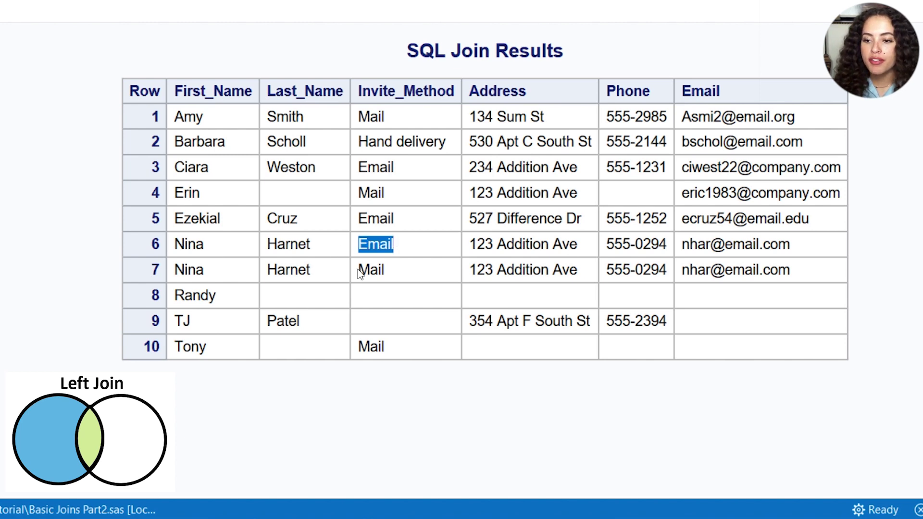
pyautogui.moveTo(358, 271); pyautogui.dragTo(387, 273)
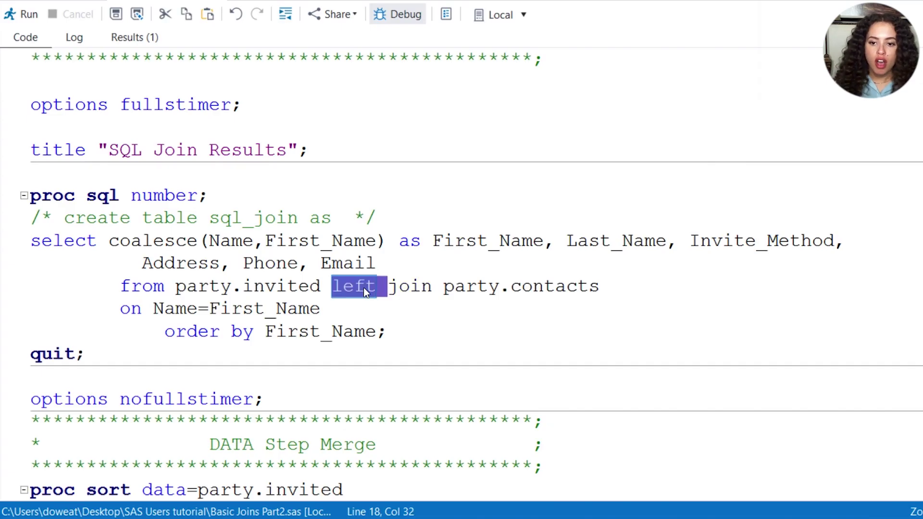
pyautogui.write('r')
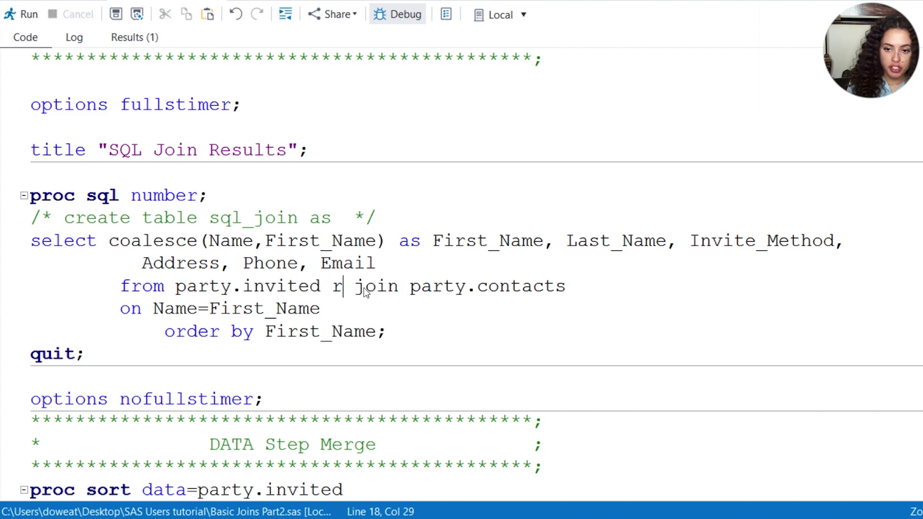
pyautogui.write('ight')
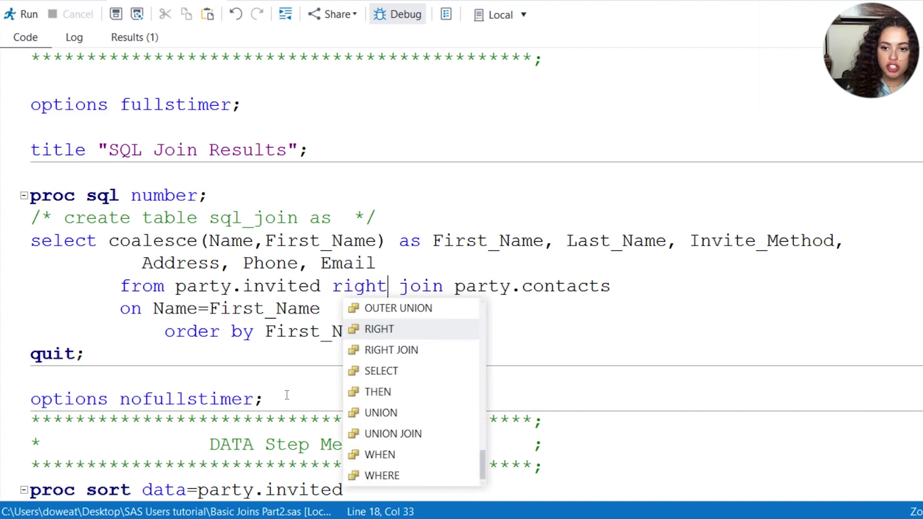
# Dismiss autocomplete after typing 'right' and delete the comment markers on the create table line
pyautogui.click(287, 396)
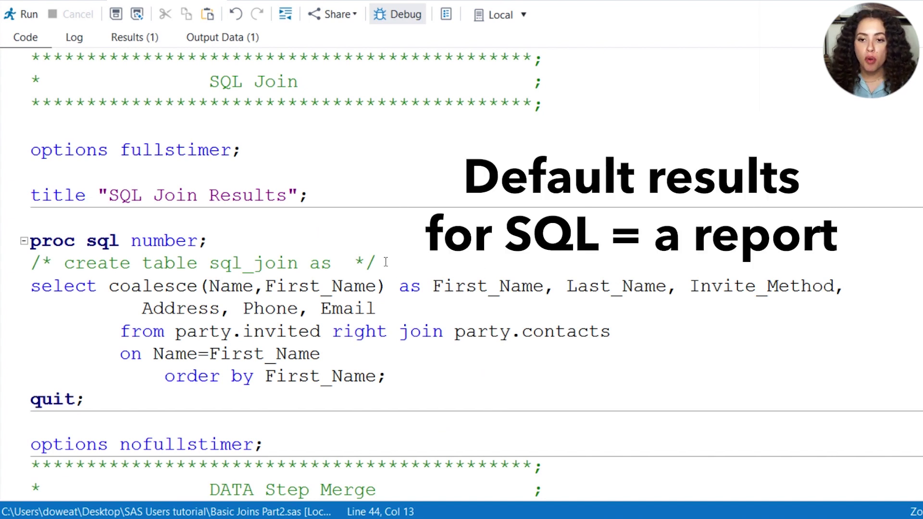
pyautogui.moveTo(376, 263); pyautogui.dragTo(343, 264)
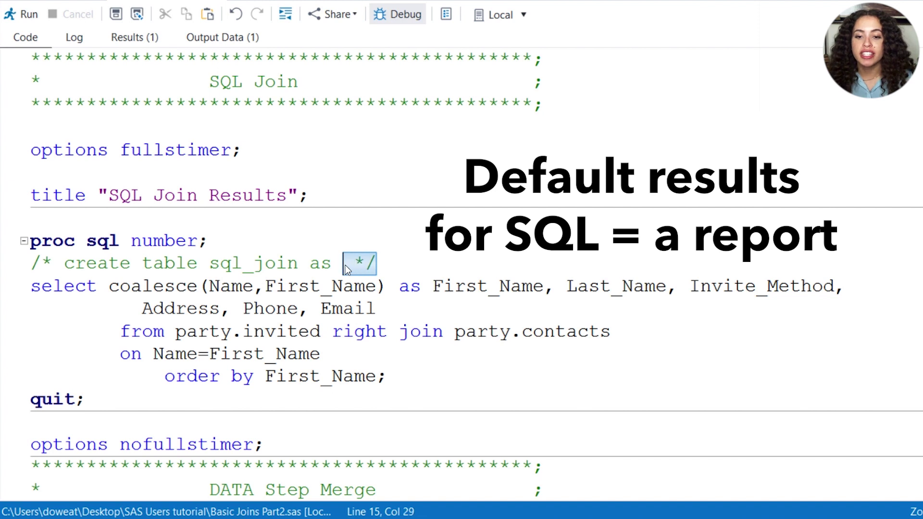
pyautogui.press('BackSpace')
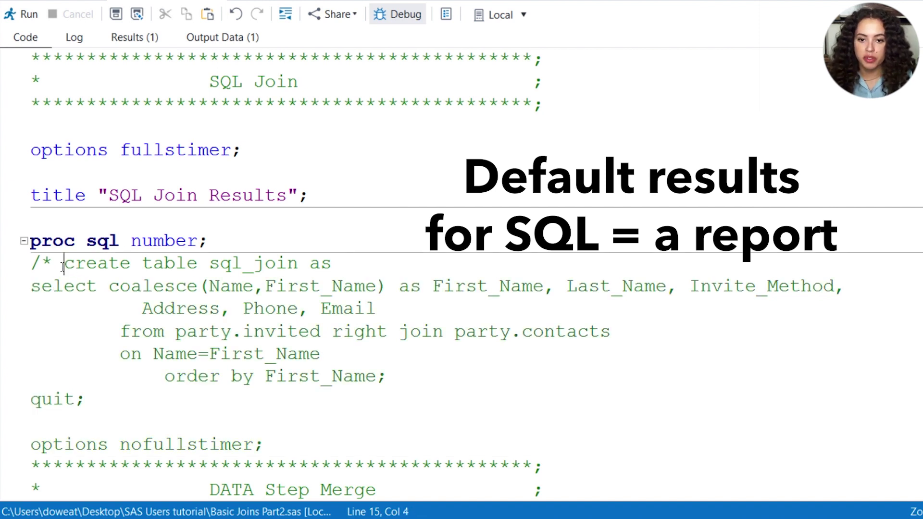
pyautogui.moveTo(64, 264); pyautogui.dragTo(11, 267)
pyautogui.press('BackSpace')
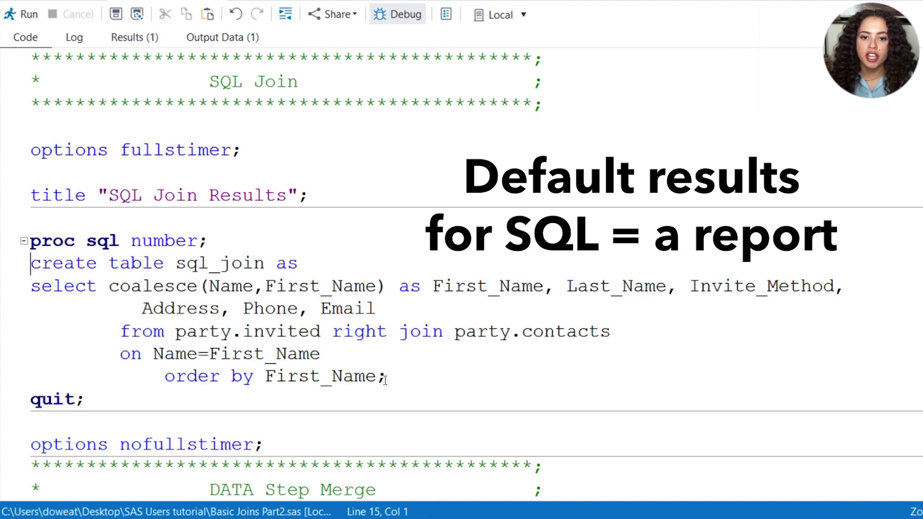
pyautogui.moveTo(391, 379); pyautogui.dragTo(27, 264)
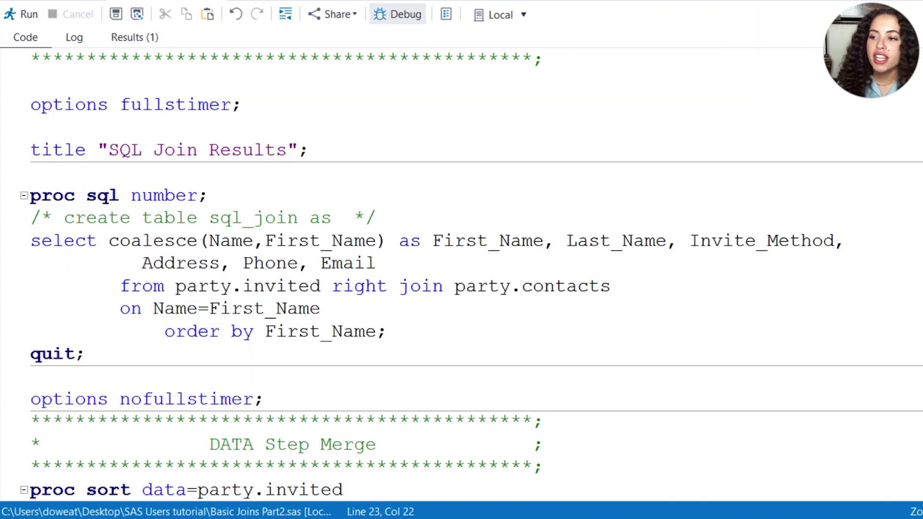
pyautogui.scroll(-2, 462, 274)
pyautogui.scroll(-2, 461, 274)
pyautogui.scroll(-1, 462, 274)
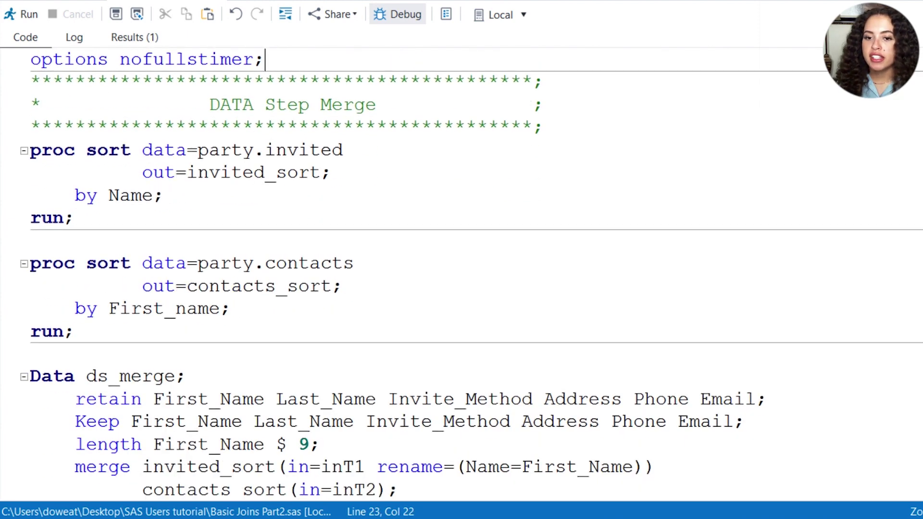
# Highlight the retain, Keep and length statements of the ds_merge step
pyautogui.click(73, 310)
pyautogui.scroll(-3, 461, 274)
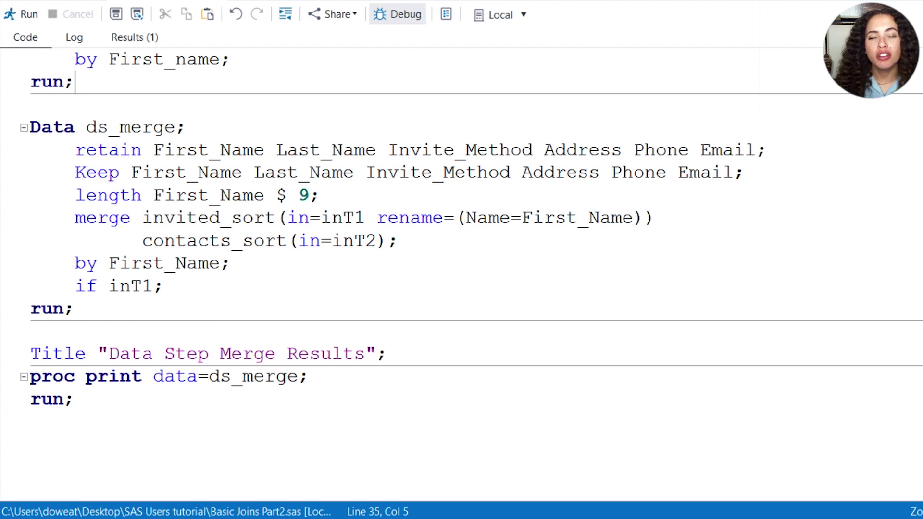
pyautogui.click(75, 173)
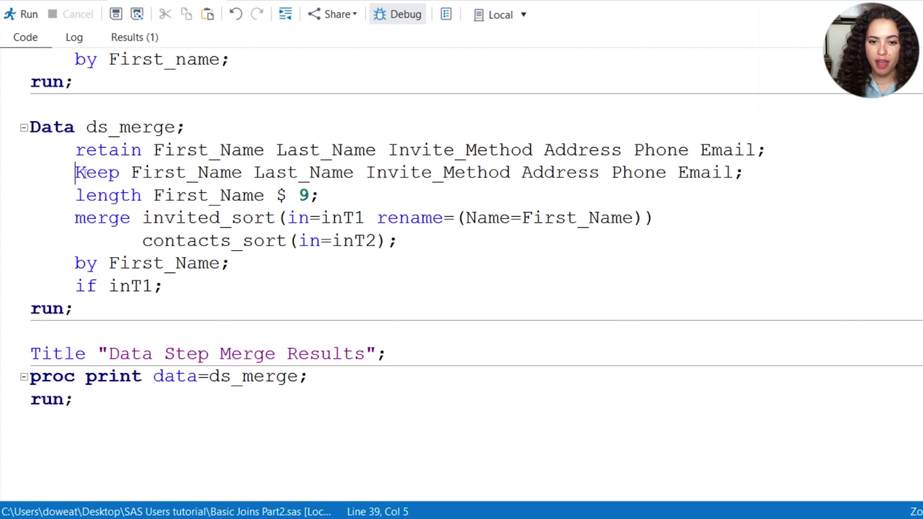
pyautogui.moveTo(76, 173); pyautogui.dragTo(144, 173)
pyautogui.moveTo(76, 150); pyautogui.dragTo(786, 150)
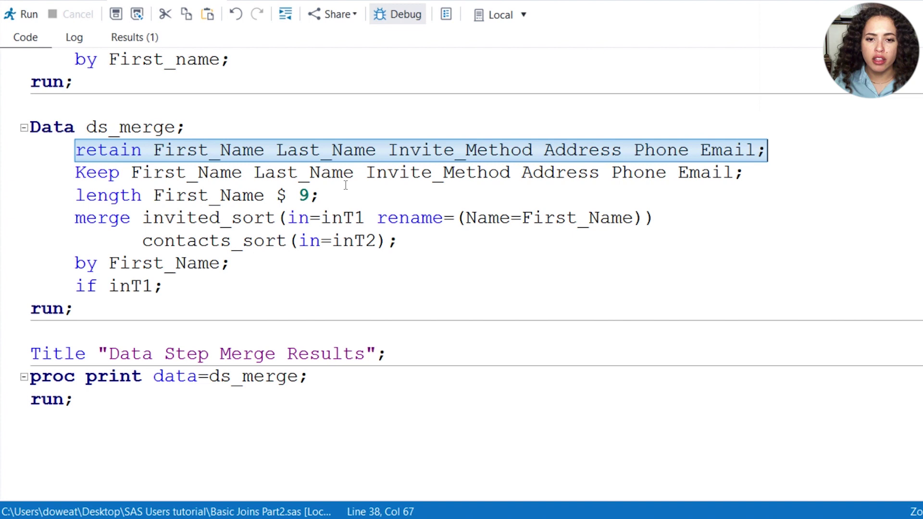
pyautogui.moveTo(337, 195); pyautogui.dragTo(30, 149)
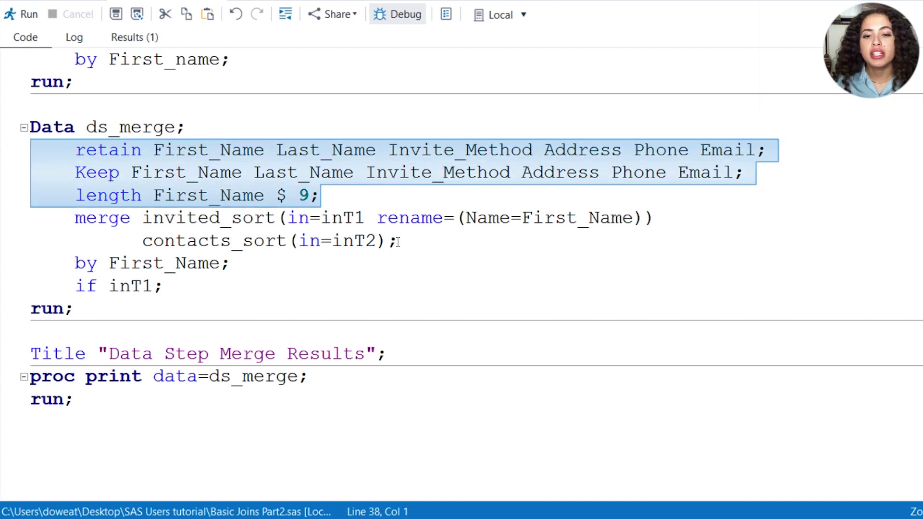
pyautogui.click(398, 240)
# Explain the two-line merge statement with its in=inT1 and in=inT2 flags
pyautogui.moveTo(399, 240); pyautogui.dragTo(55, 212)
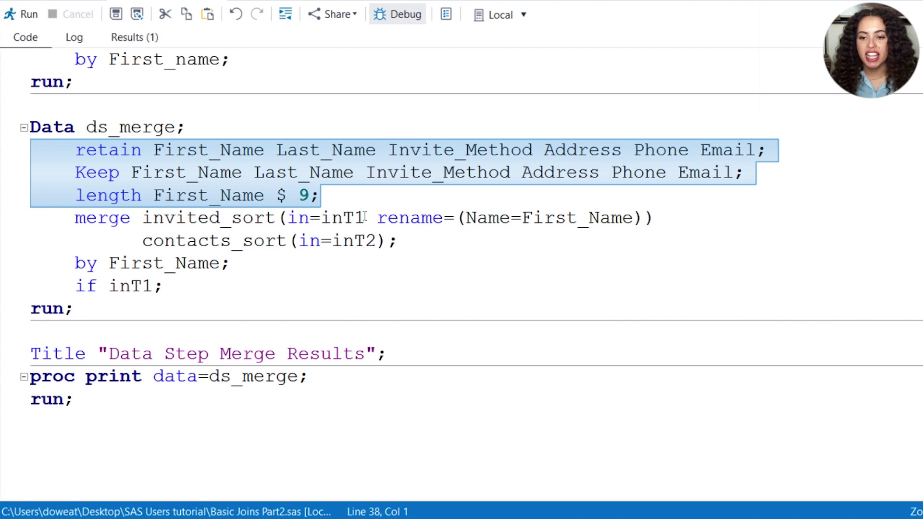
pyautogui.moveTo(366, 219); pyautogui.dragTo(286, 220)
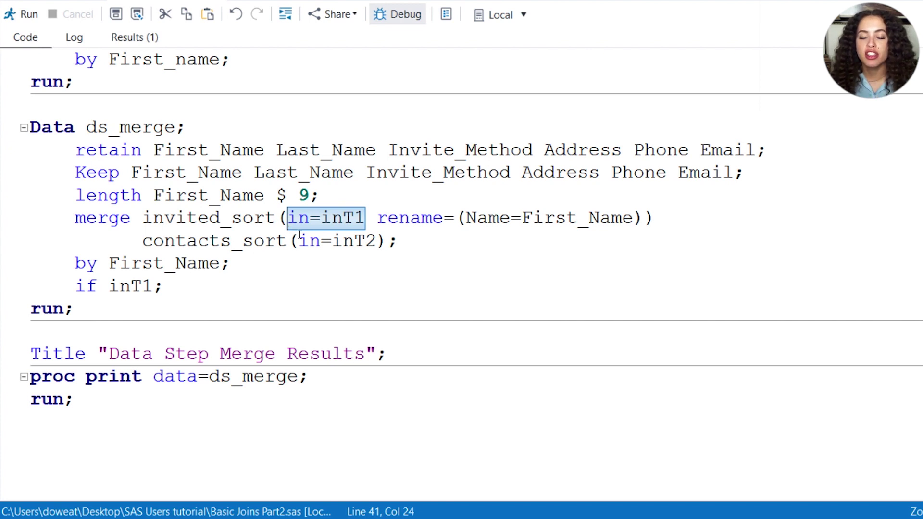
pyautogui.moveTo(298, 242)
pyautogui.mouseDown()
pyautogui.moveTo(377, 241)
pyautogui.moveTo(322, 218)
pyautogui.mouseUp()
pyautogui.click(368, 217)
pyautogui.click(377, 240)
pyautogui.moveTo(377, 241)
pyautogui.mouseDown()
pyautogui.moveTo(332, 241)
pyautogui.moveTo(343, 217)
pyautogui.moveTo(321, 217)
pyautogui.mouseUp()
# Highlight the 'if inT1;' condition and select the ds_merge step through its print
pyautogui.moveTo(164, 286); pyautogui.dragTo(75, 288)
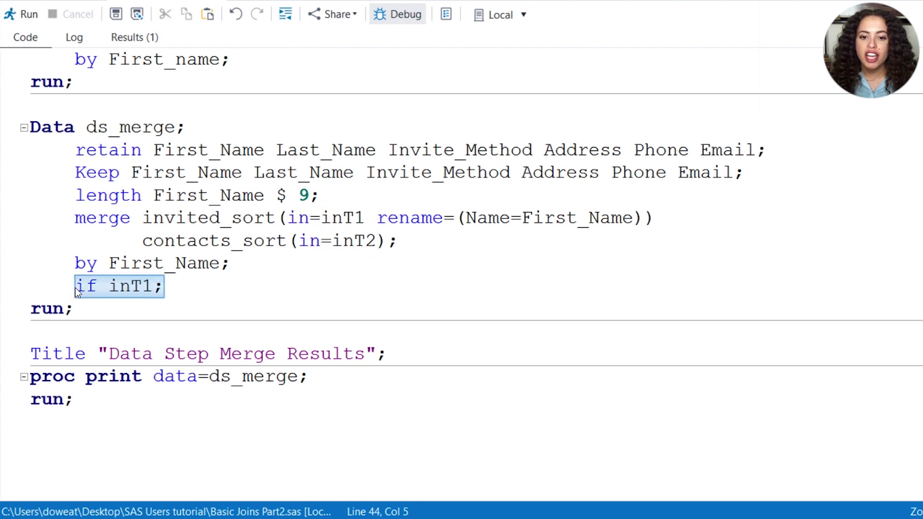
pyautogui.click(154, 286)
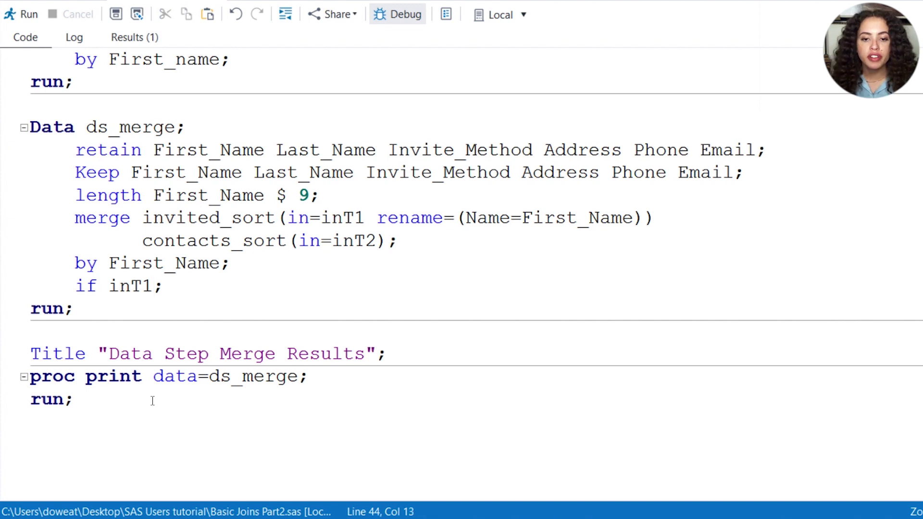
pyautogui.click(127, 417)
pyautogui.moveTo(128, 417)
pyautogui.mouseDown()
pyautogui.moveTo(37, 200)
pyautogui.moveTo(27, 128)
pyautogui.mouseUp()
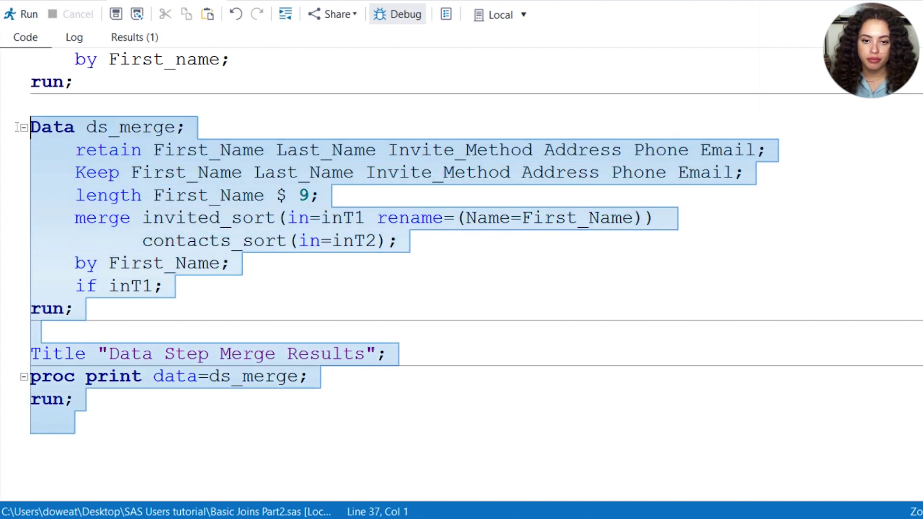
# Run the selected merge, then edit the filter to read 'if inT2;'
pyautogui.press('F3')
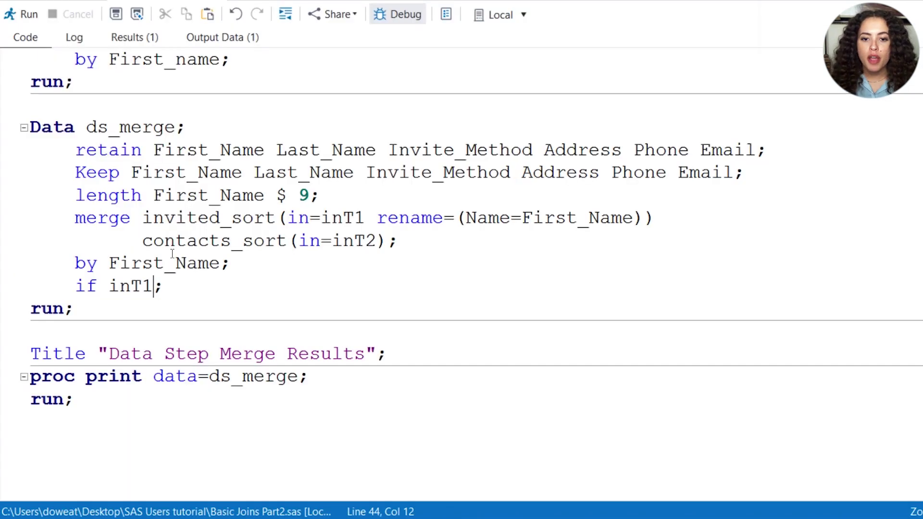
pyautogui.press('BackSpace')
pyautogui.write('2')
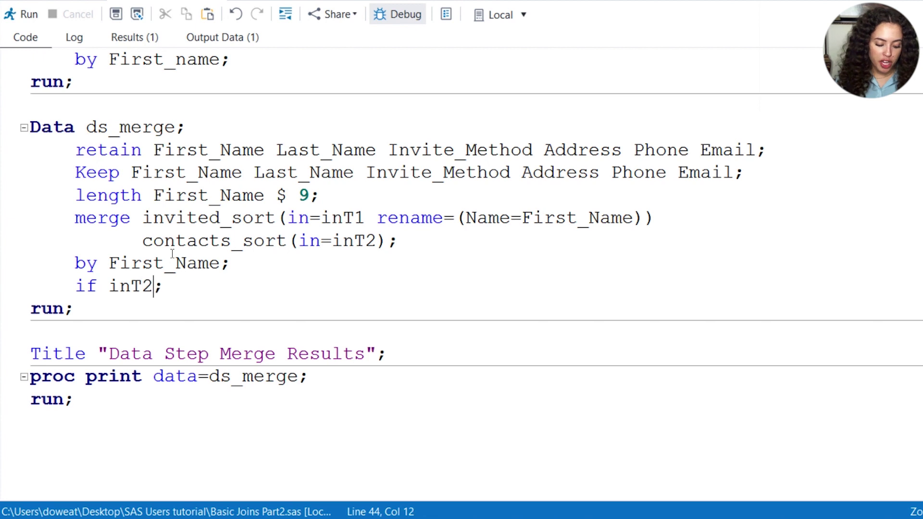
pyautogui.click(168, 285)
pyautogui.moveTo(167, 285); pyautogui.dragTo(30, 287)
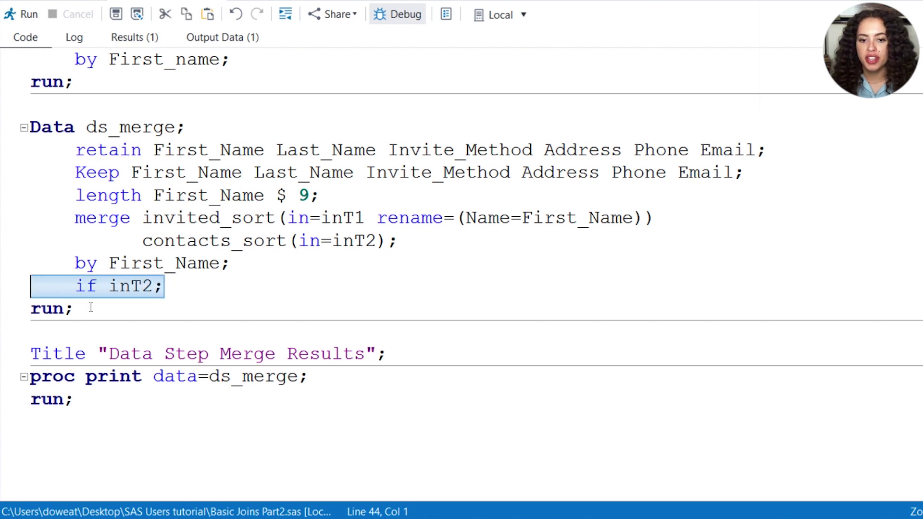
pyautogui.click(112, 399)
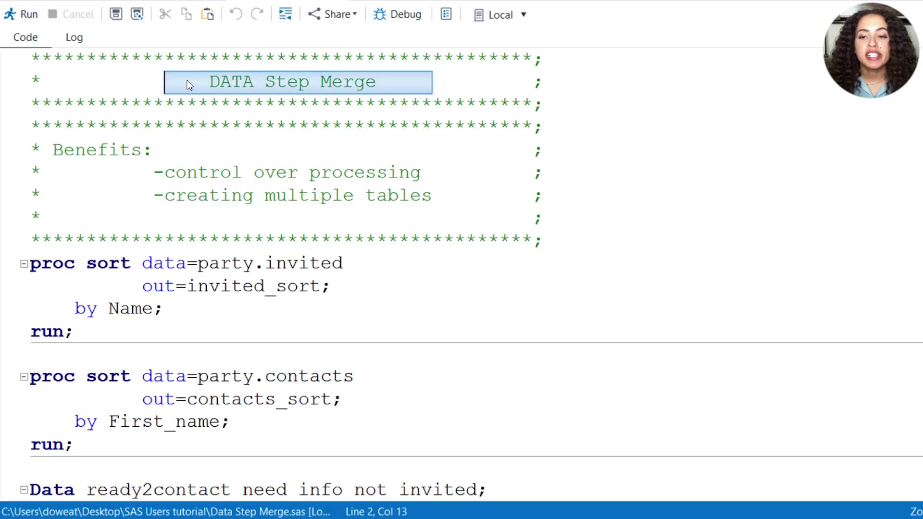
# Highlight the header benefits: control over processing and creating multiple tables
pyautogui.click(444, 197)
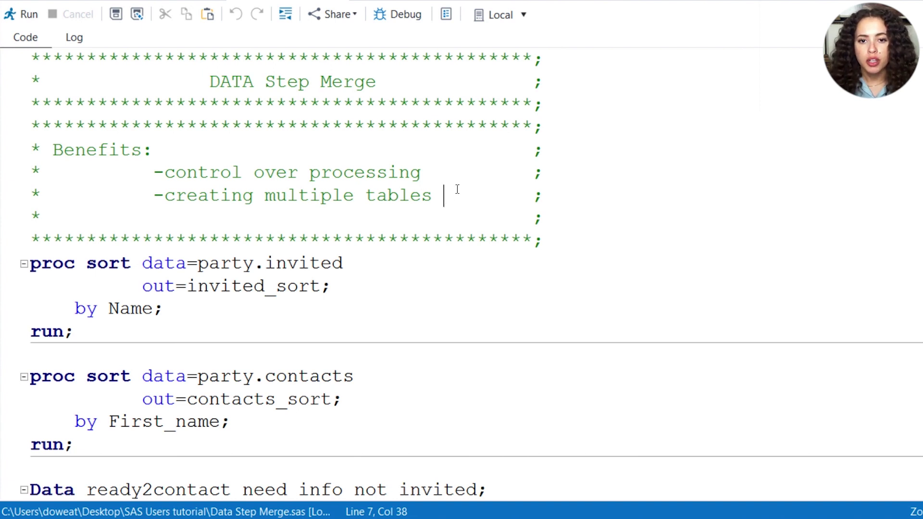
pyautogui.moveTo(433, 173); pyautogui.dragTo(164, 173)
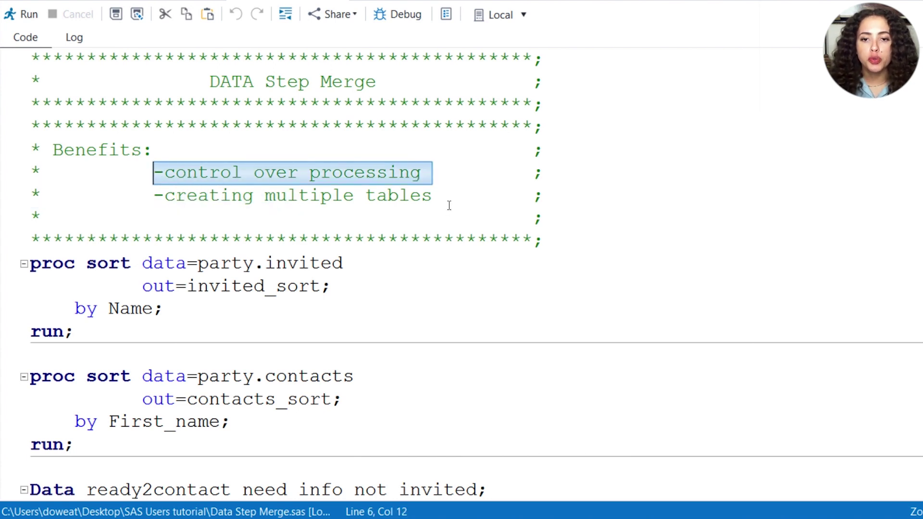
pyautogui.moveTo(451, 197); pyautogui.dragTo(157, 202)
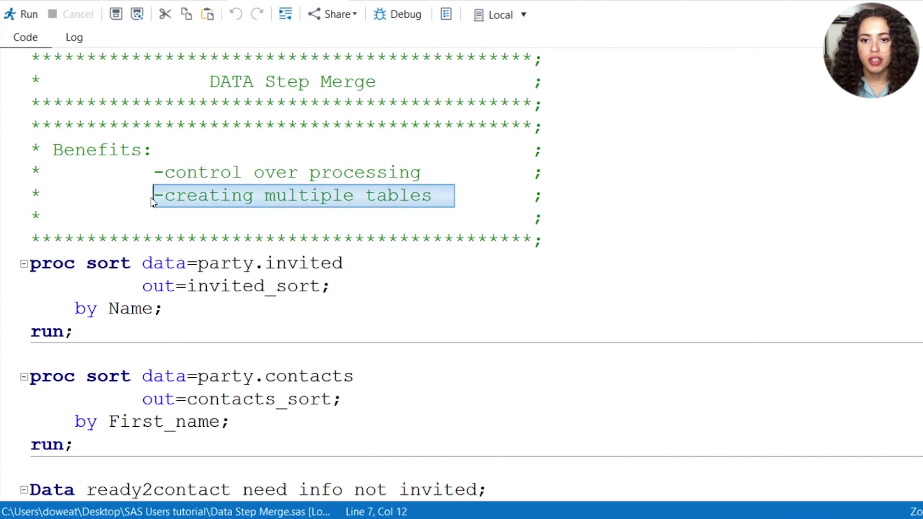
pyautogui.click(444, 268)
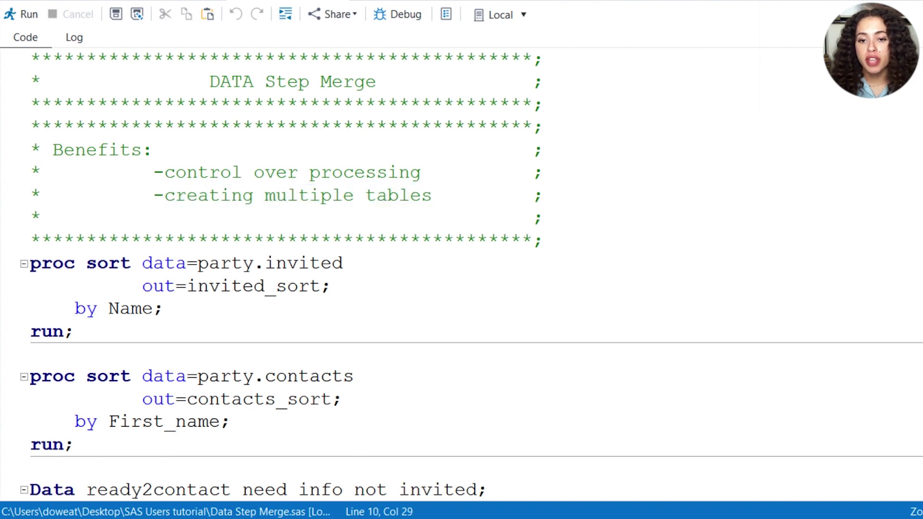
pyautogui.scroll(-1, 472, 288)
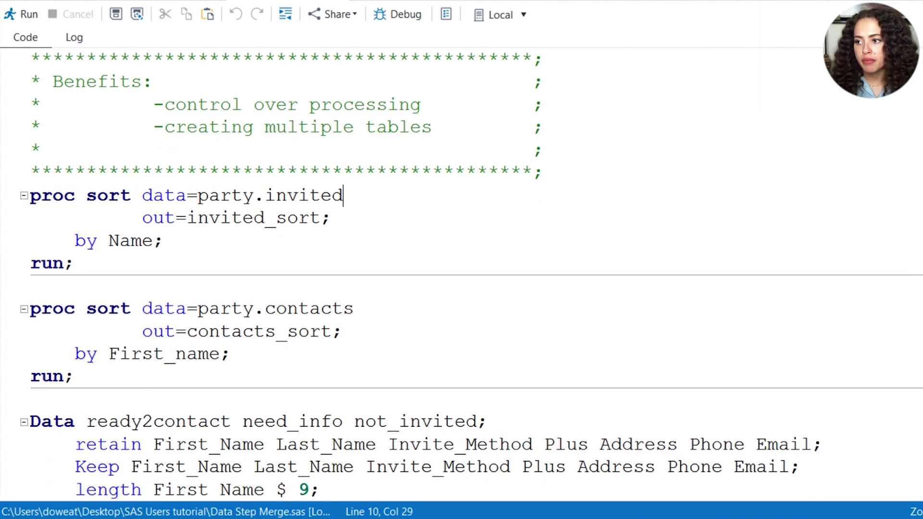
pyautogui.scroll(-4, 85, 127)
# Point out the ready2contact, need_info and not_invited output tables in the DATA statement
pyautogui.click(86, 128)
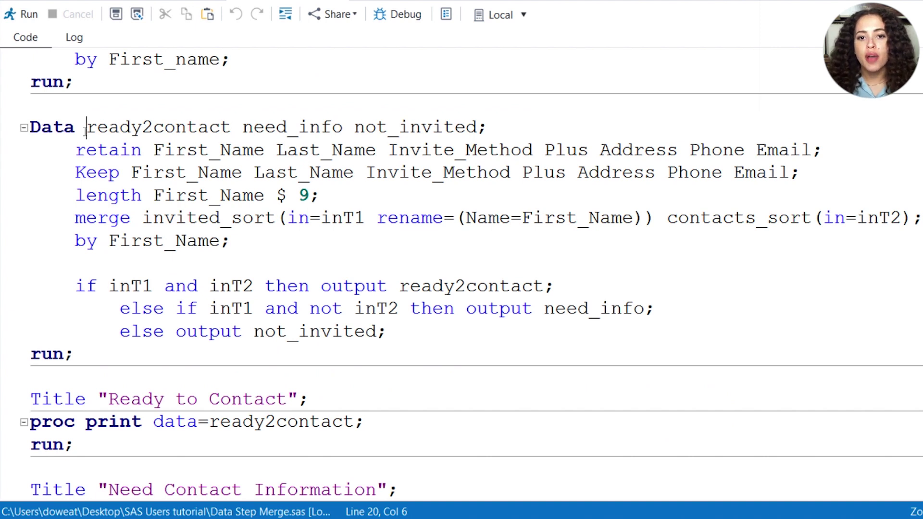
pyautogui.moveTo(85, 128); pyautogui.dragTo(232, 127)
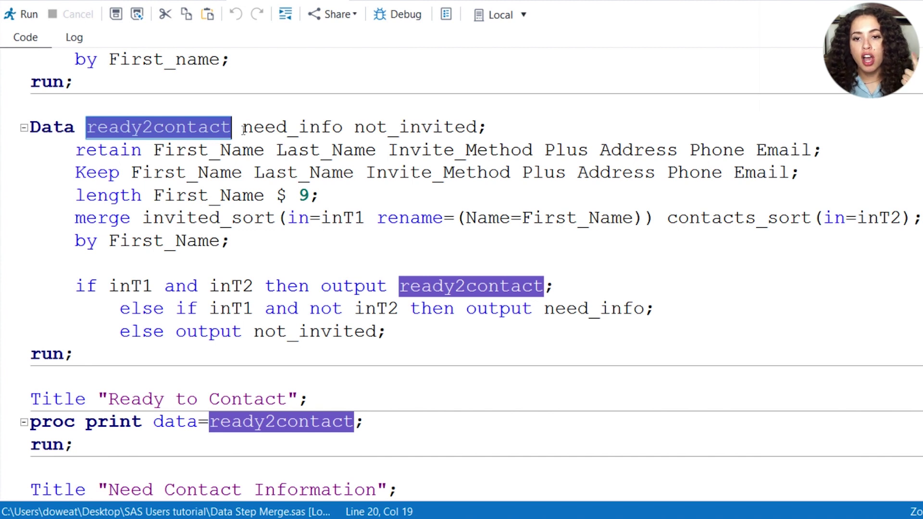
pyautogui.moveTo(243, 129); pyautogui.dragTo(344, 128)
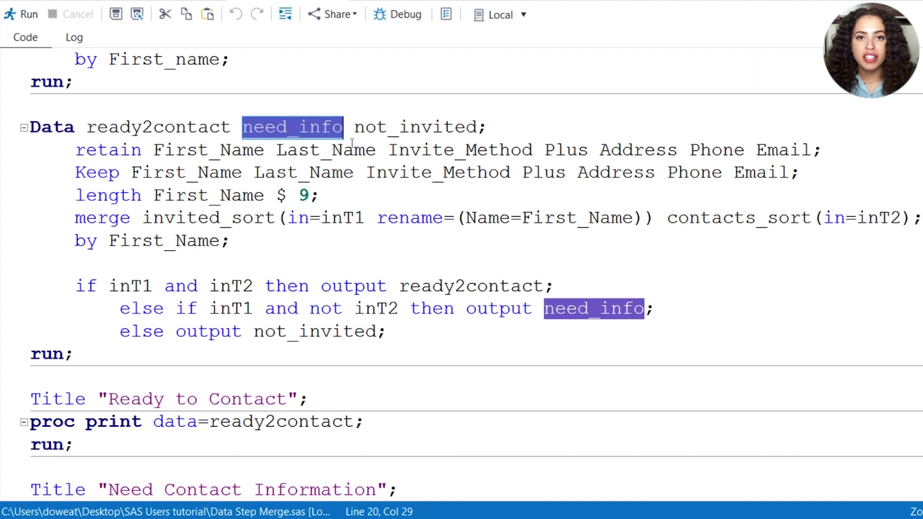
pyautogui.moveTo(353, 127)
pyautogui.mouseDown()
pyautogui.moveTo(500, 128)
pyautogui.moveTo(479, 128)
pyautogui.mouseUp()
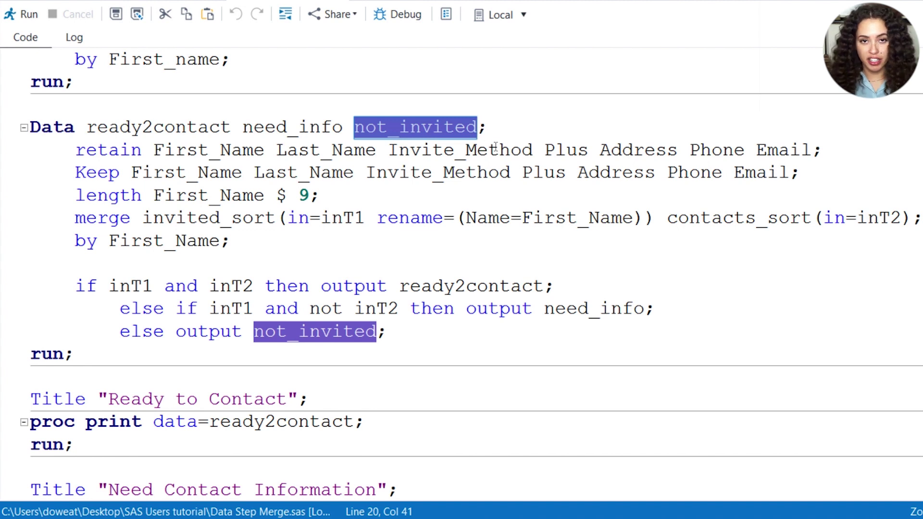
# Highlight the inT1/inT2 conditional output statements and run the selected code with F3
pyautogui.moveTo(74, 286); pyautogui.dragTo(387, 331)
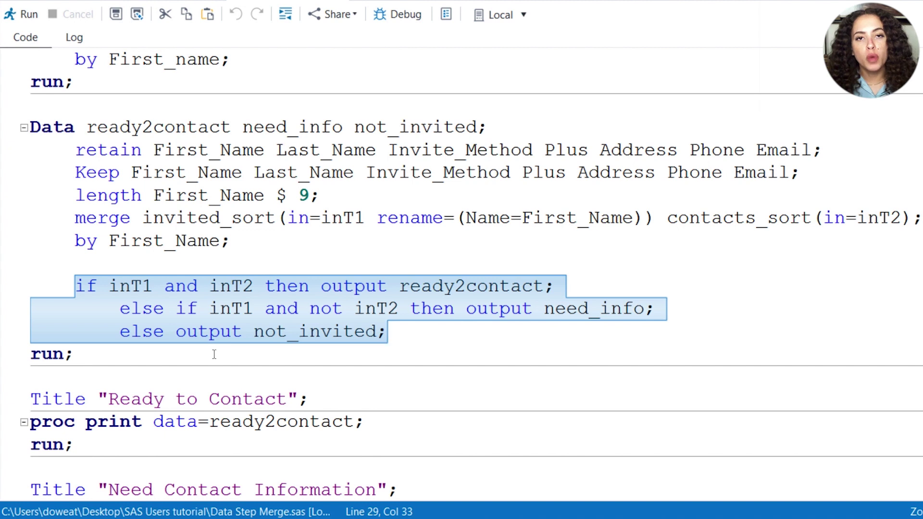
pyautogui.click(213, 354)
pyautogui.moveTo(109, 287); pyautogui.dragTo(255, 287)
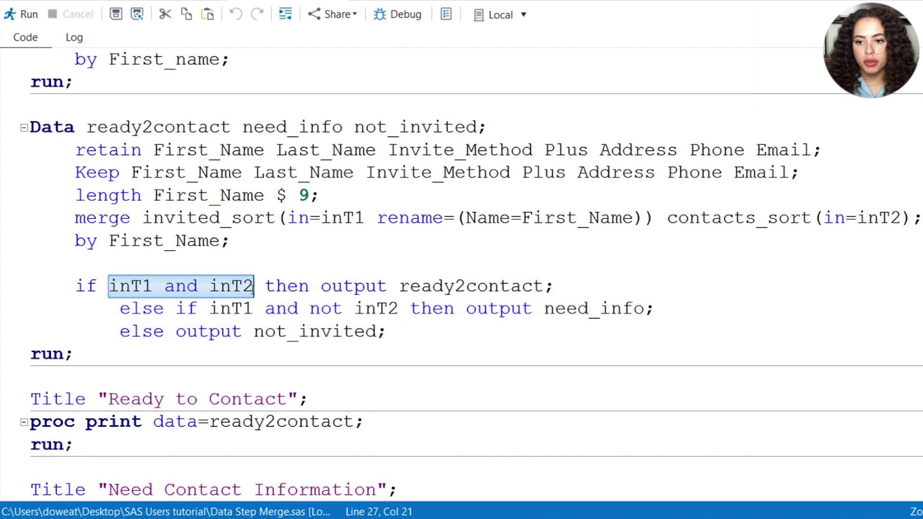
pyautogui.press('Down')
pyautogui.press('Down')
pyautogui.scroll(-5, 461, 289)
pyautogui.scroll(1, 461, 288)
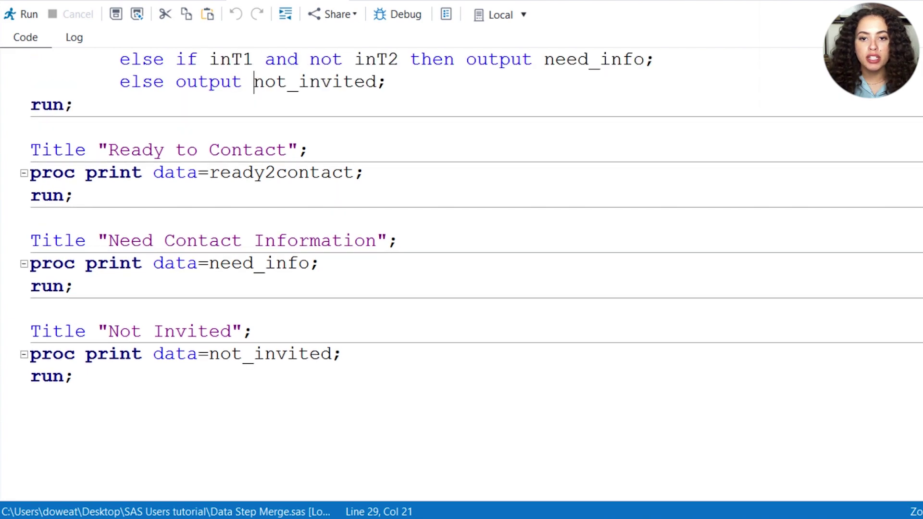
pyautogui.moveTo(187, 407); pyautogui.dragTo(144, 353)
pyautogui.moveTo(115, 307)
pyautogui.mouseDown()
pyautogui.moveTo(39, 100)
pyautogui.moveTo(30, 147)
pyautogui.mouseUp()
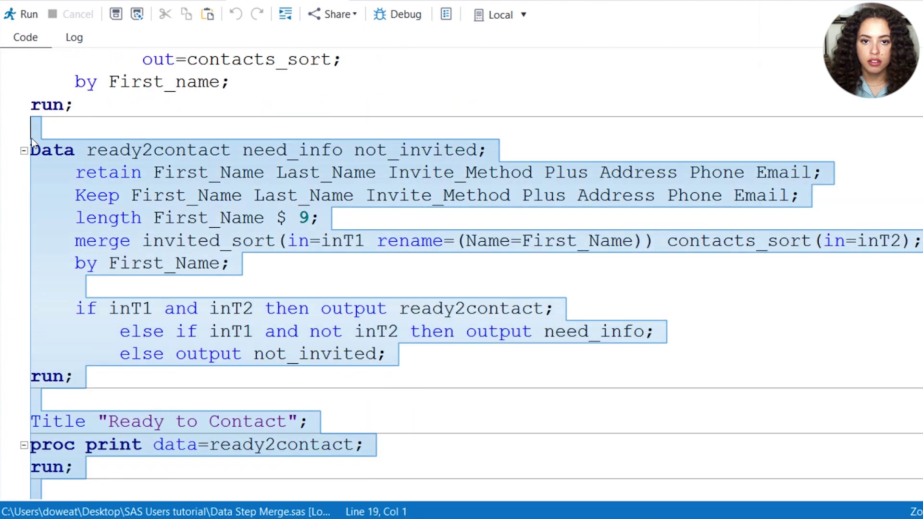
pyautogui.press('F3')
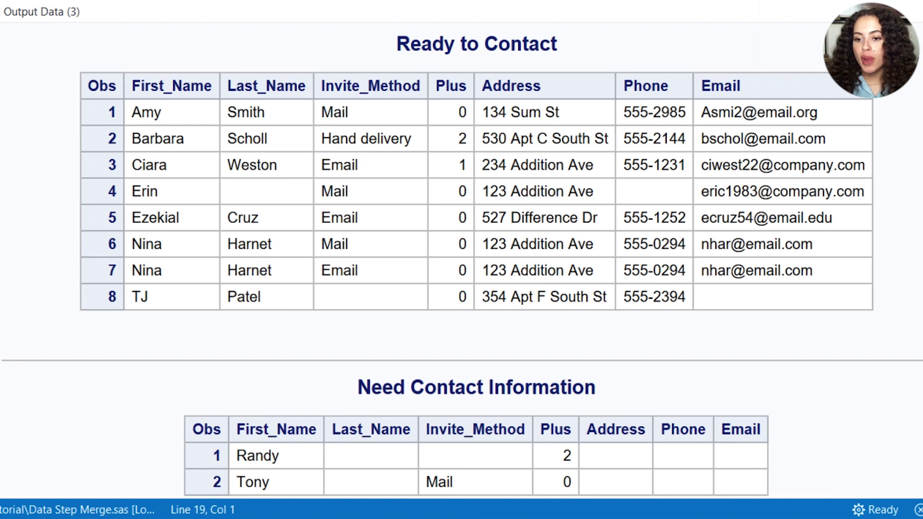
pyautogui.scroll(-3, 462, 260)
pyautogui.scroll(-4, 462, 260)
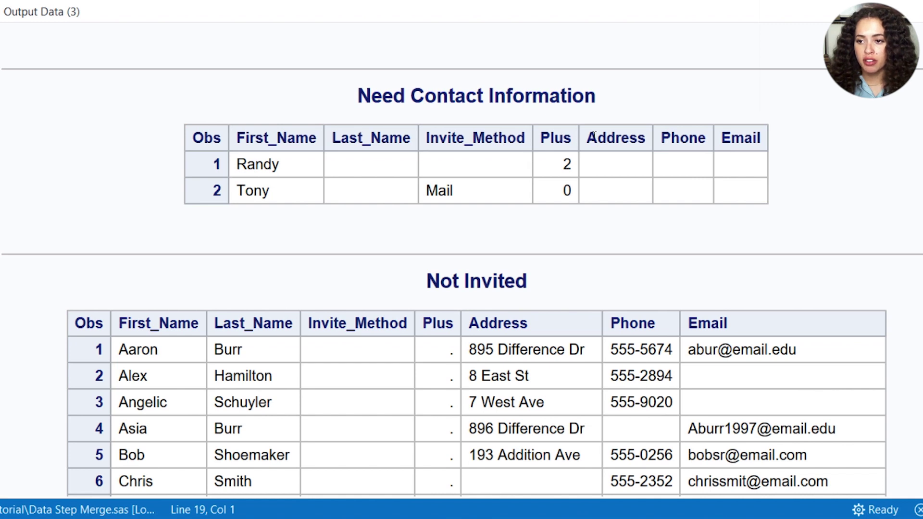
# Inspect the empty Address, Phone, Email and Last_Name columns in the 23-row Not Invited report
pyautogui.moveTo(591, 137); pyautogui.dragTo(758, 141)
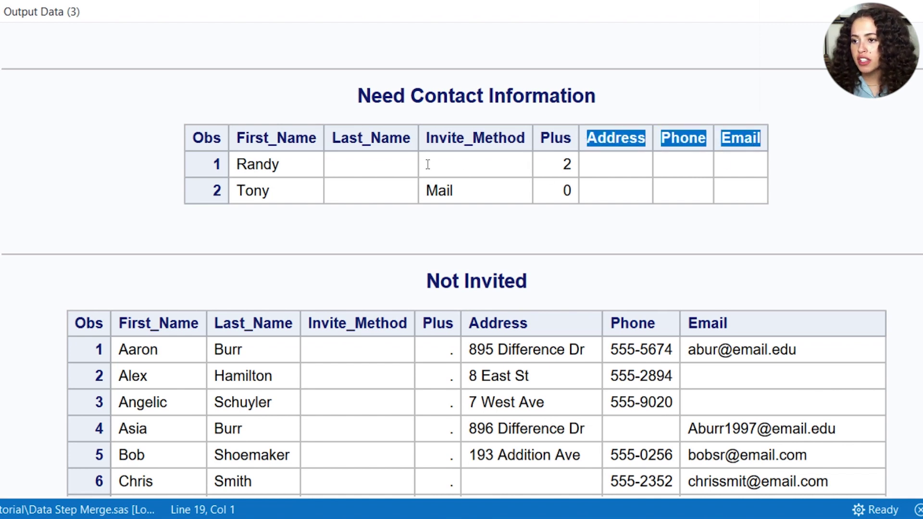
pyautogui.moveTo(416, 144); pyautogui.dragTo(338, 142)
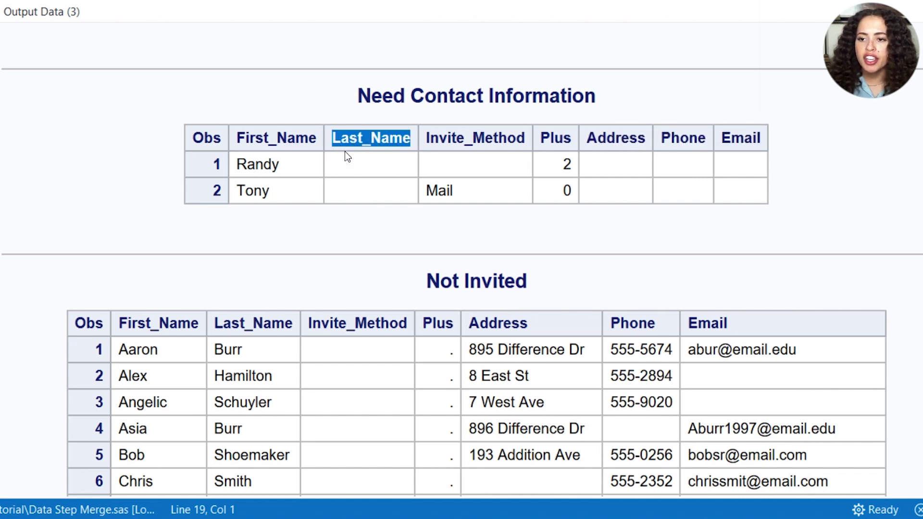
pyautogui.click(363, 195)
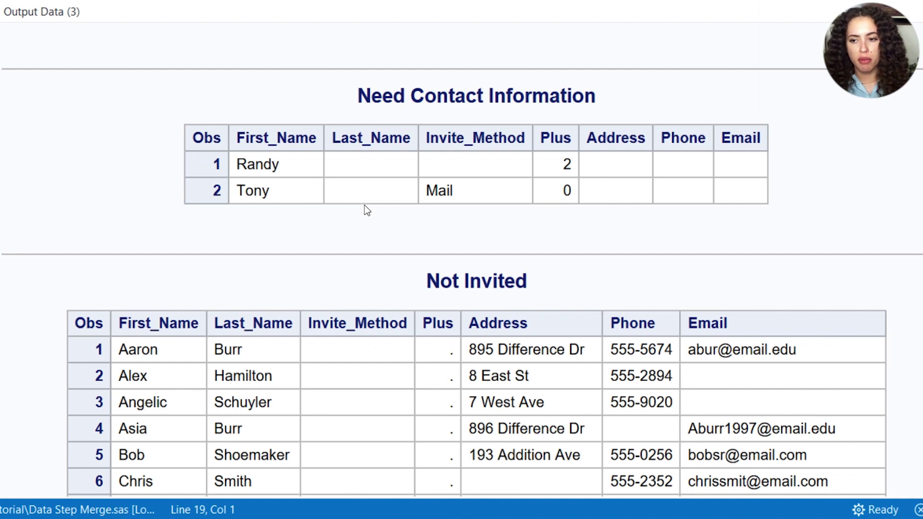
pyautogui.scroll(-1, 364, 205)
pyautogui.scroll(-3, 363, 205)
pyautogui.scroll(-2, 364, 205)
pyautogui.scroll(-1, 364, 204)
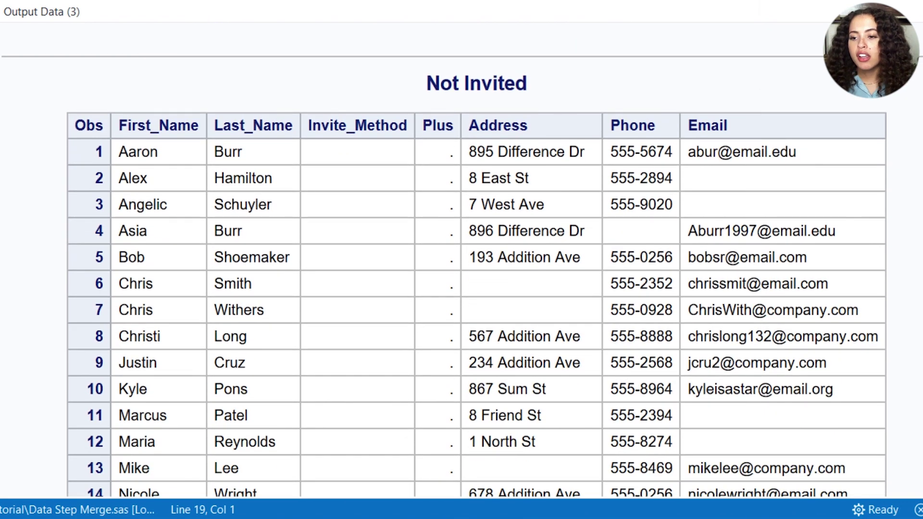
pyautogui.scroll(-1, 461, 288)
pyautogui.scroll(-3, 461, 289)
pyautogui.scroll(-5, 462, 289)
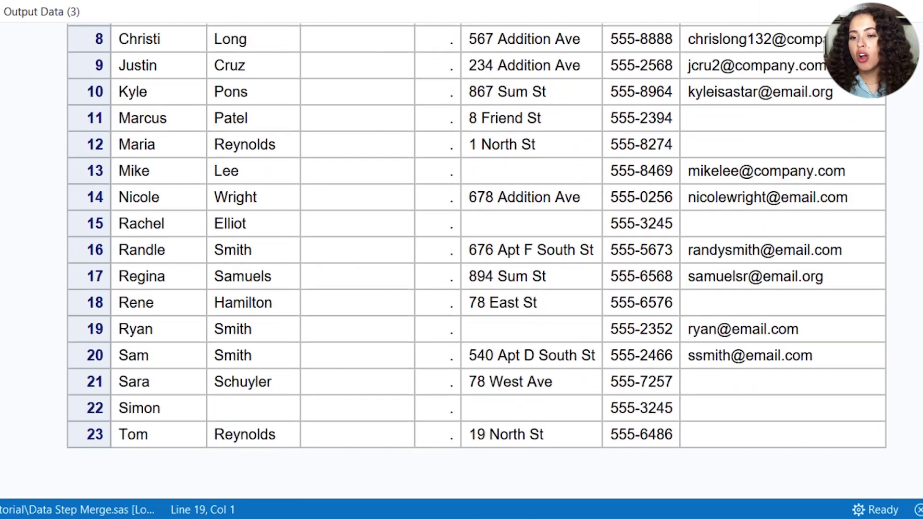
pyautogui.scroll(2, 426, 161)
pyautogui.scroll(7, 426, 161)
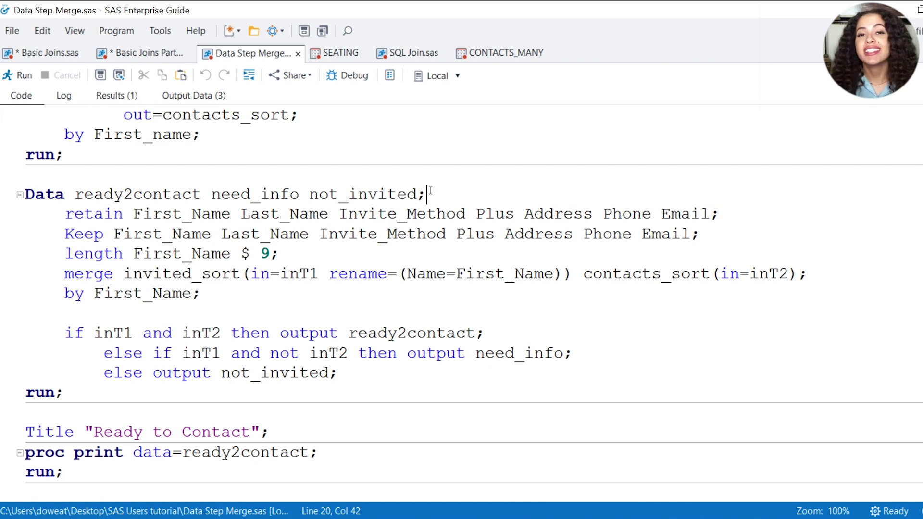
# Toggle debugging on and off for the three-table merge DATA step
pyautogui.click(357, 80)
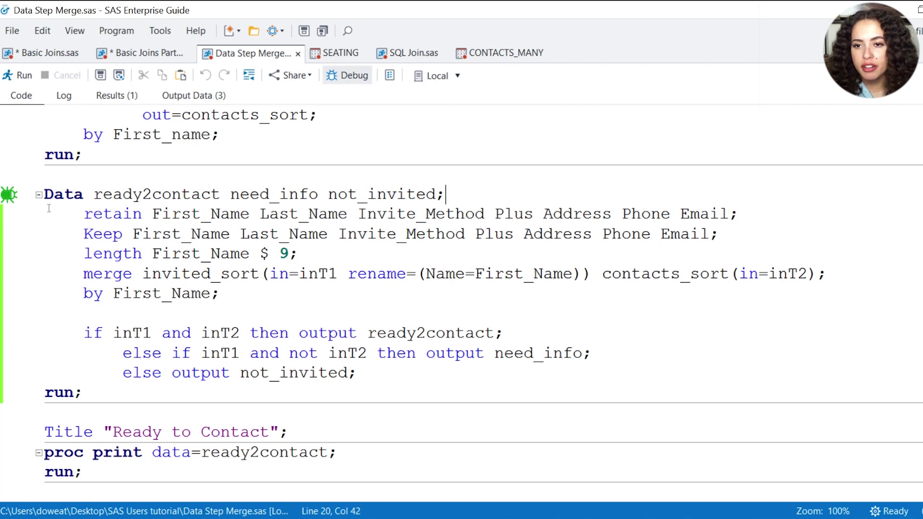
pyautogui.click(9, 196)
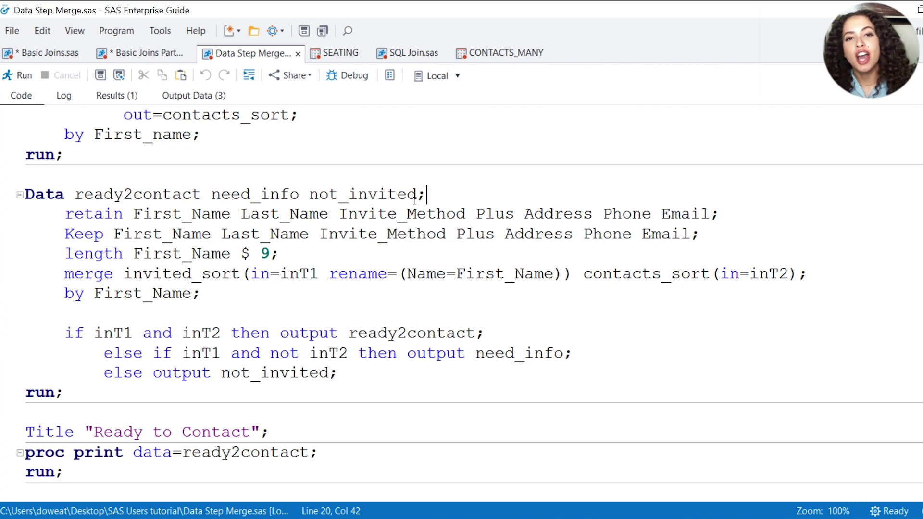
pyautogui.click(822, 154)
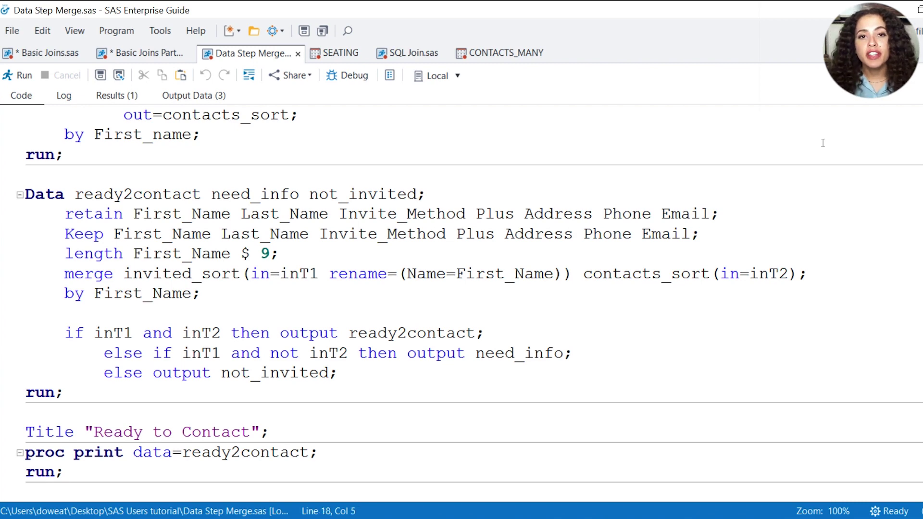
pyautogui.scroll(1, 461, 288)
pyautogui.click(412, 52)
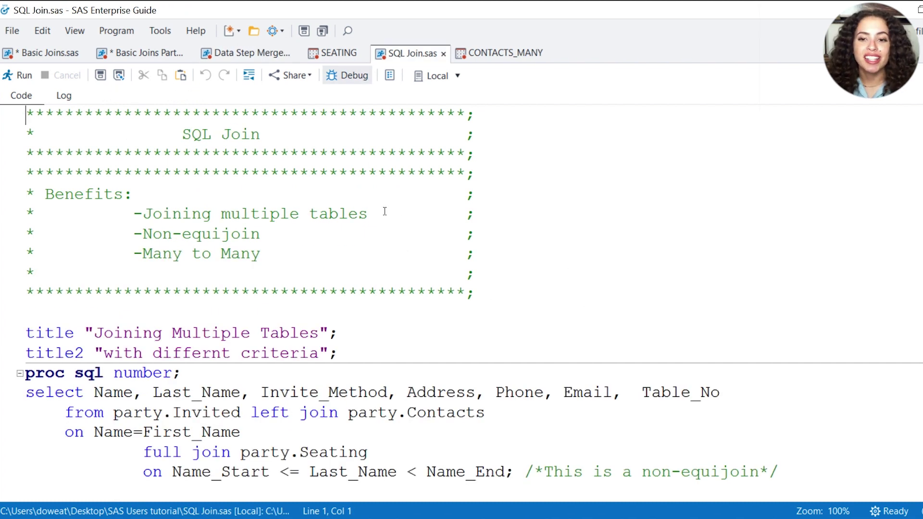
pyautogui.moveTo(376, 213); pyautogui.dragTo(134, 214)
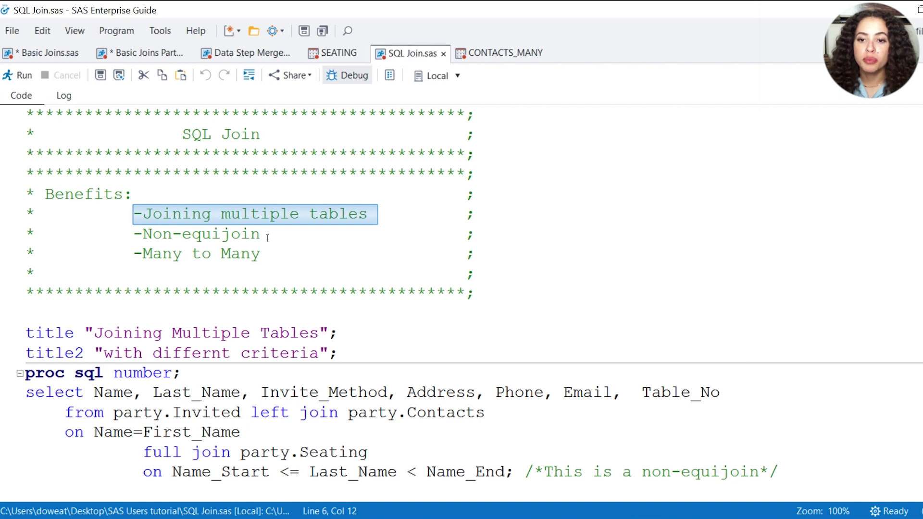
pyautogui.moveTo(268, 236); pyautogui.dragTo(132, 240)
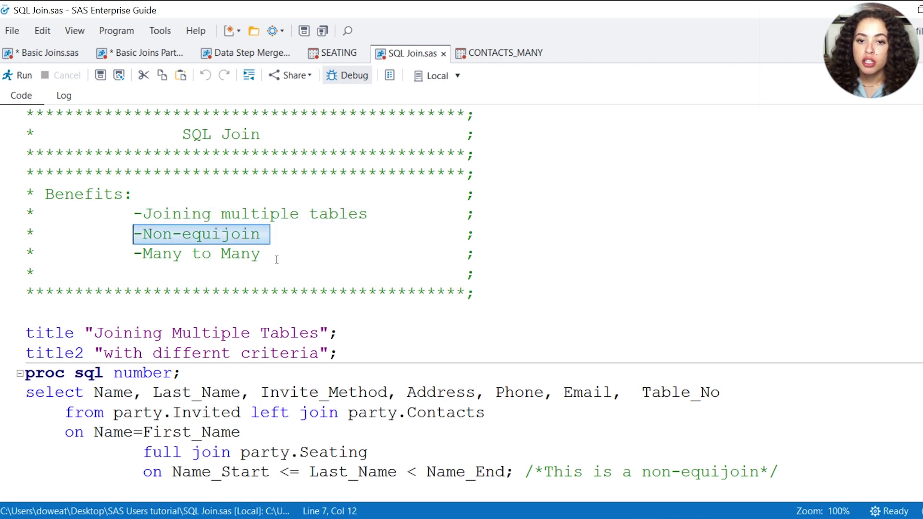
pyautogui.moveTo(277, 258)
pyautogui.mouseDown()
pyautogui.moveTo(177, 265)
pyautogui.moveTo(134, 253)
pyautogui.mouseUp()
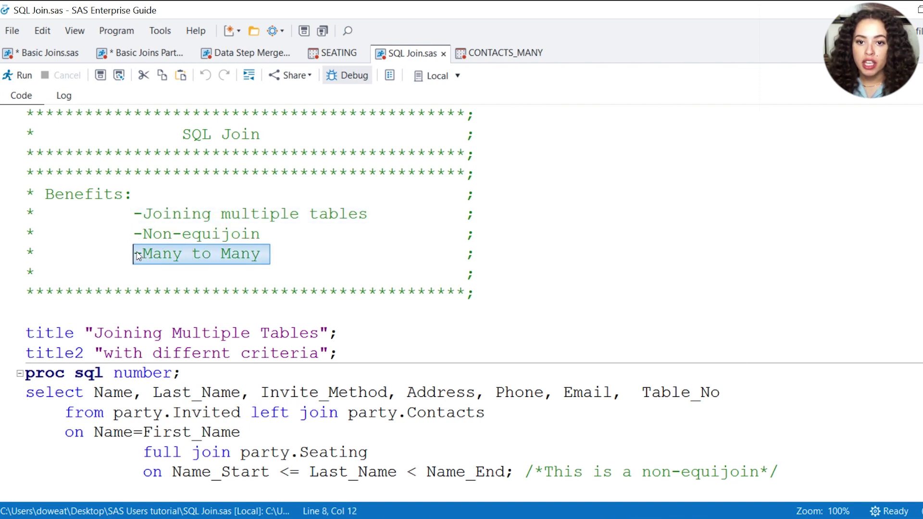
pyautogui.click(317, 251)
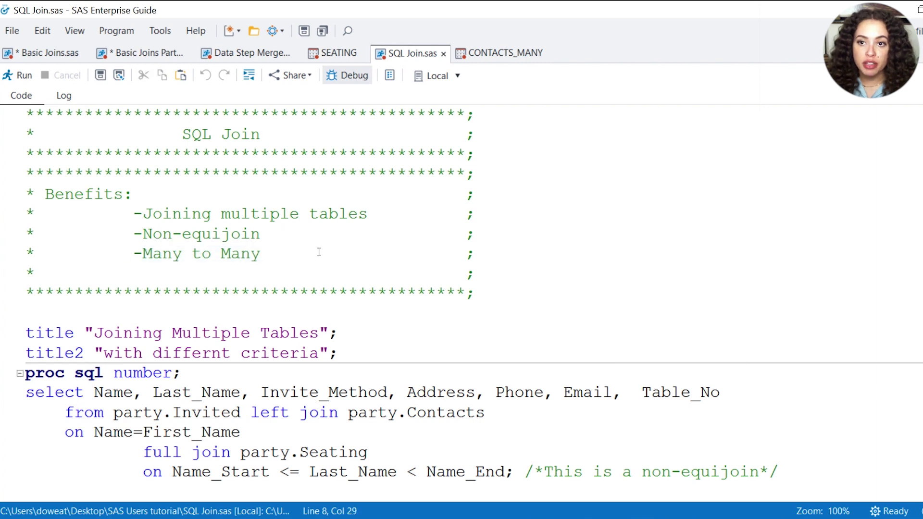
pyautogui.click(289, 234)
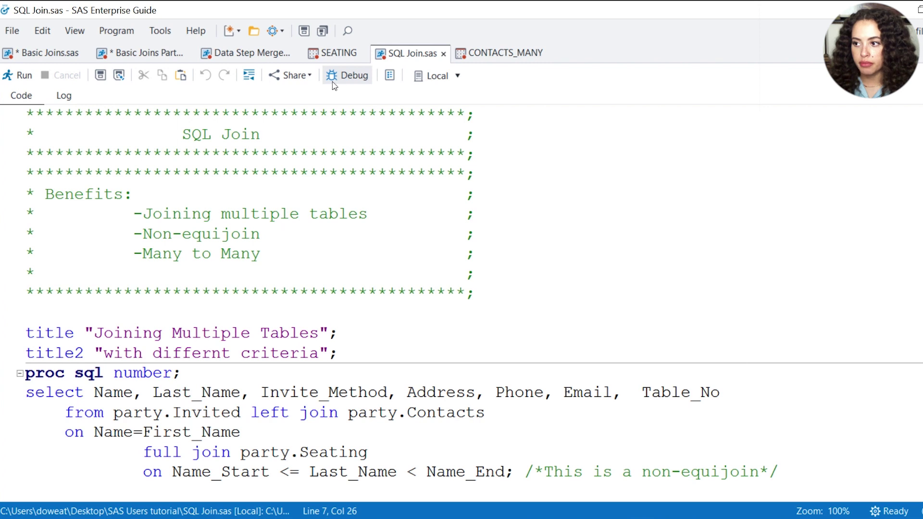
pyautogui.click(335, 58)
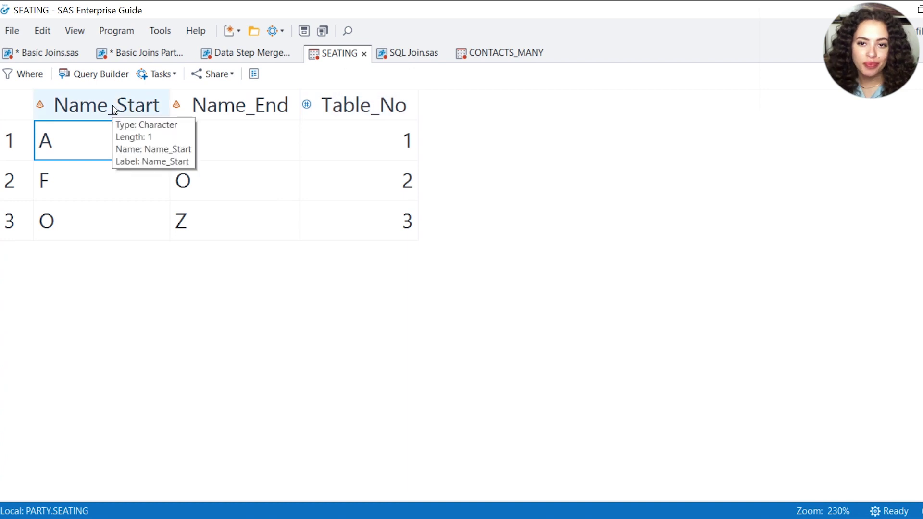
pyautogui.moveTo(513, 314); pyautogui.dragTo(32, 238)
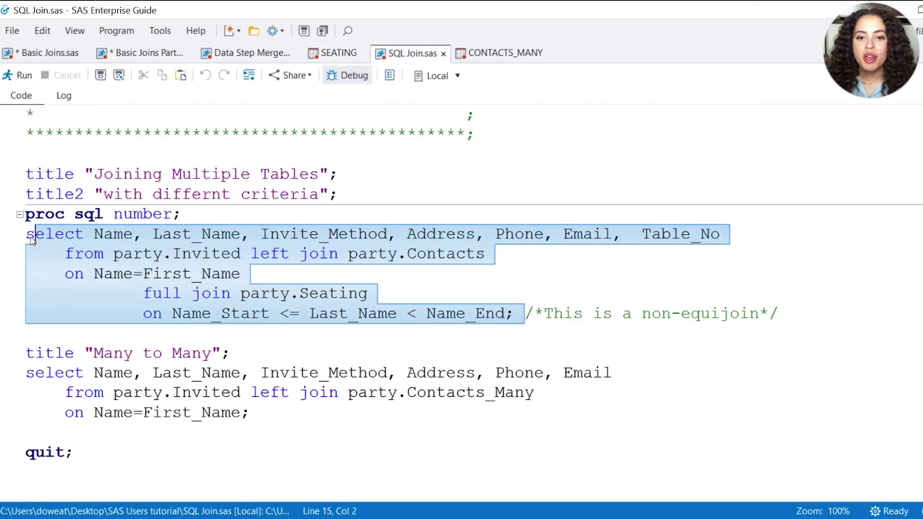
pyautogui.moveTo(283, 273); pyautogui.dragTo(13, 233)
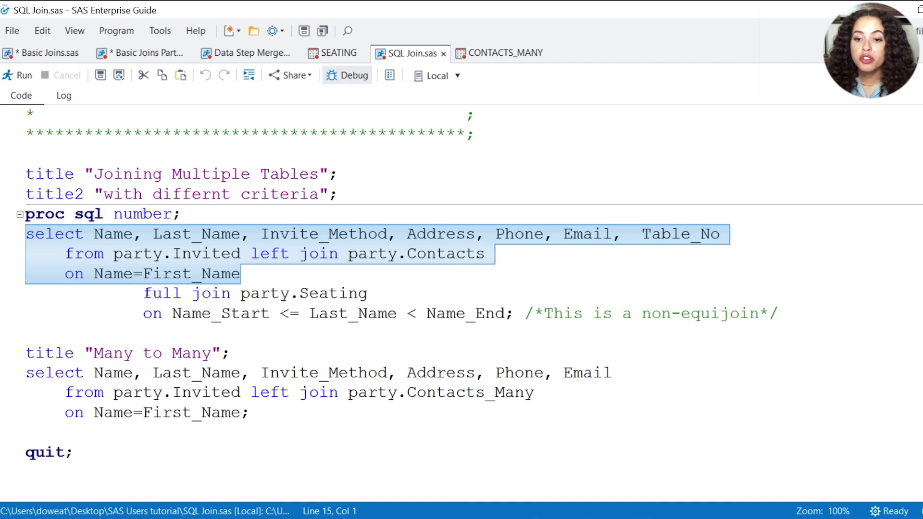
pyautogui.moveTo(143, 293); pyautogui.dragTo(375, 294)
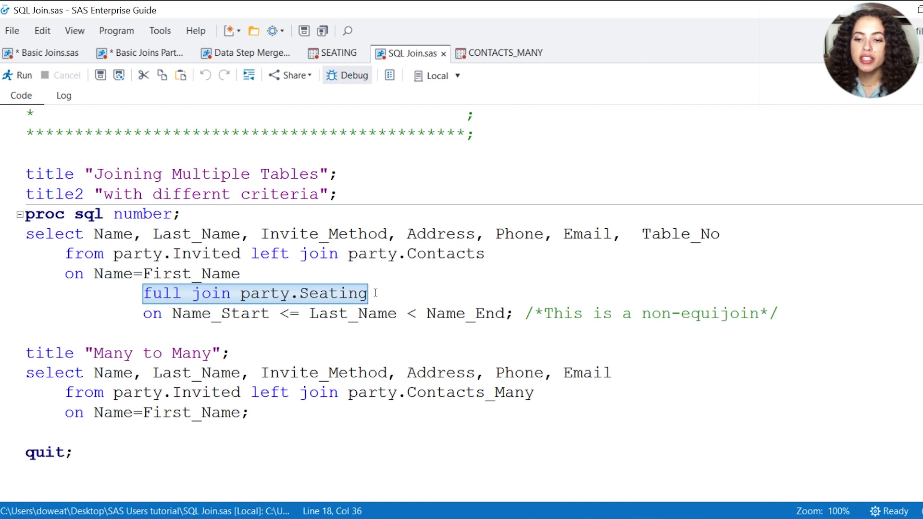
pyautogui.click(143, 313)
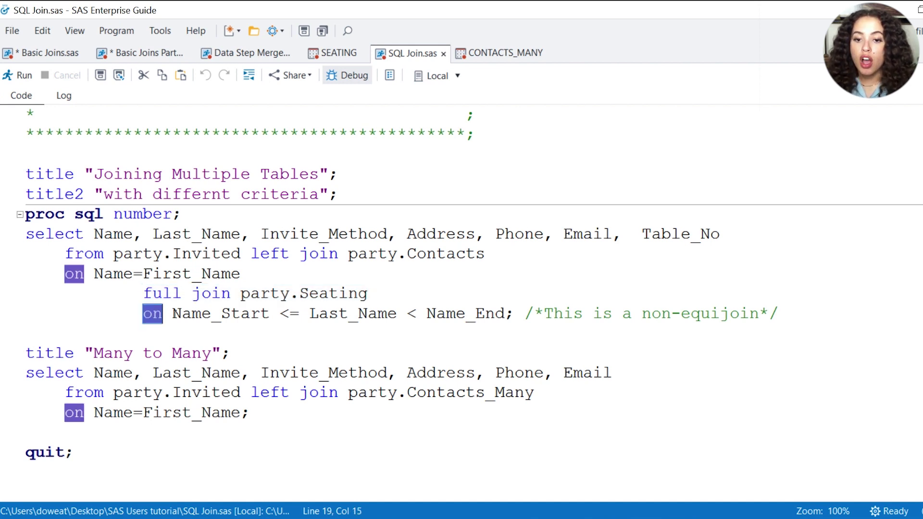
pyautogui.moveTo(172, 312); pyautogui.dragTo(270, 313)
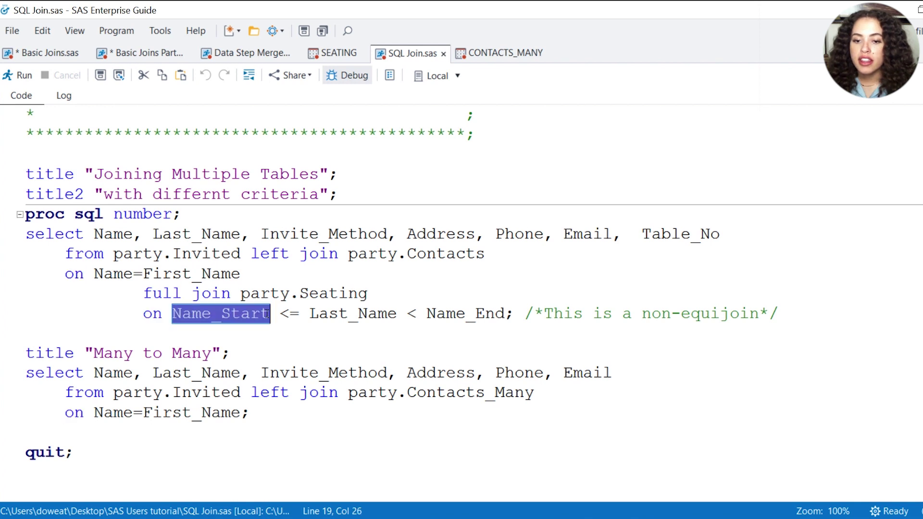
pyautogui.doubleClick(313, 314)
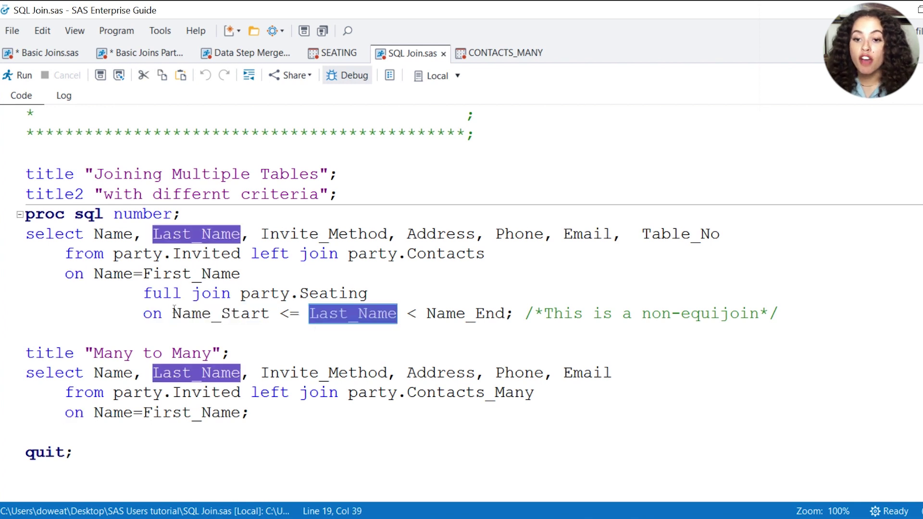
pyautogui.moveTo(172, 313); pyautogui.dragTo(302, 314)
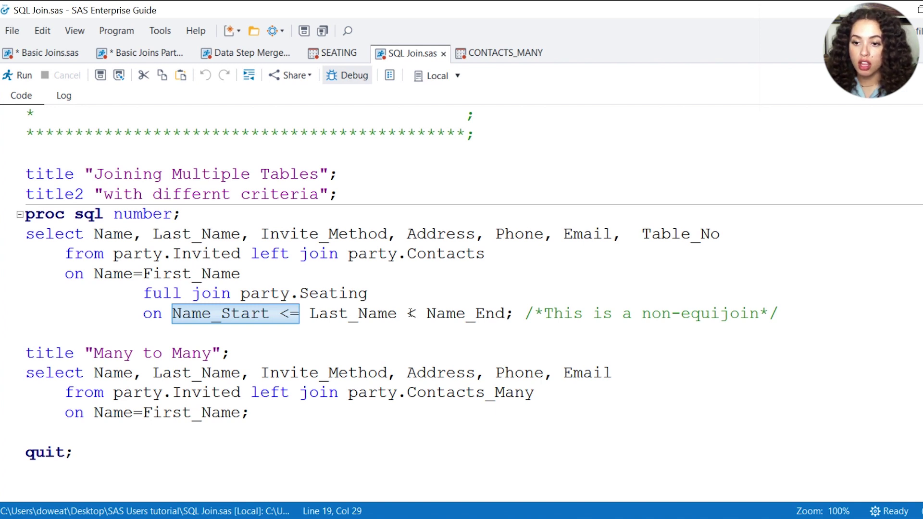
pyautogui.moveTo(406, 312); pyautogui.dragTo(506, 313)
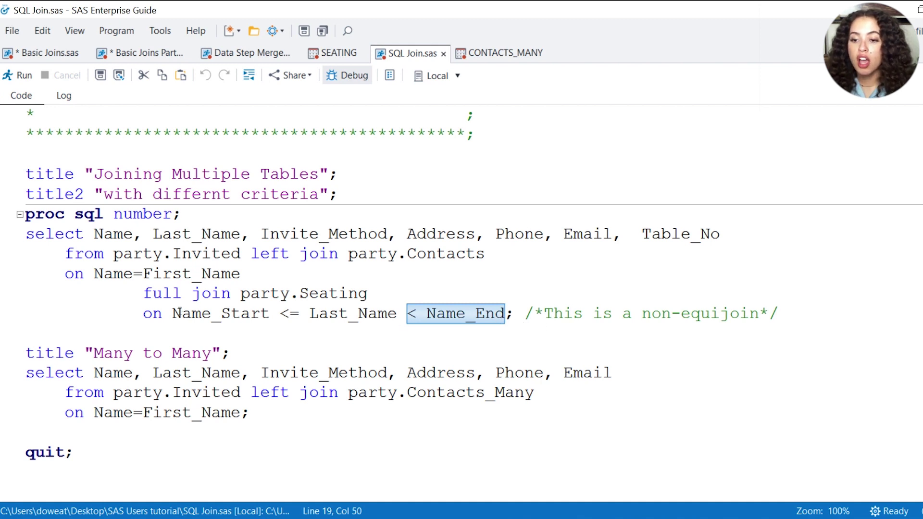
pyautogui.moveTo(171, 313); pyautogui.dragTo(514, 318)
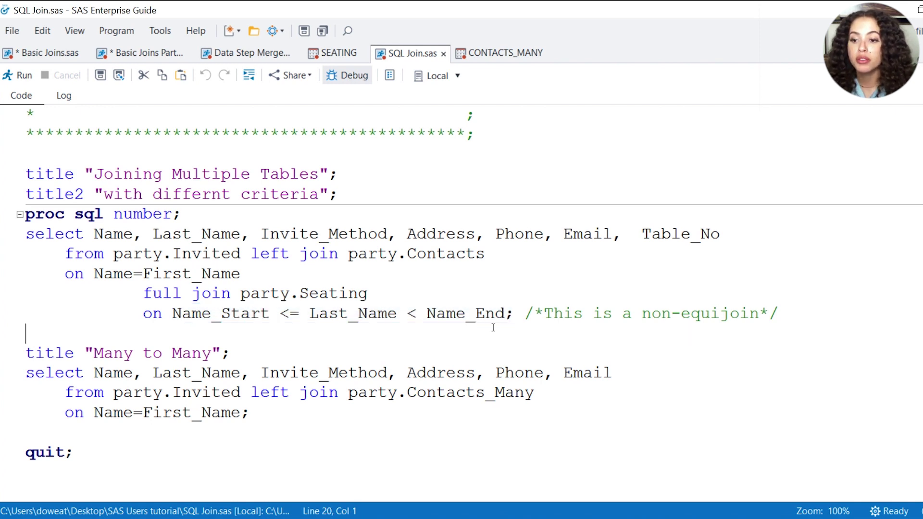
# Run the PROC SQL multi-table join and check the Table_No column in the report
pyautogui.click(441, 329)
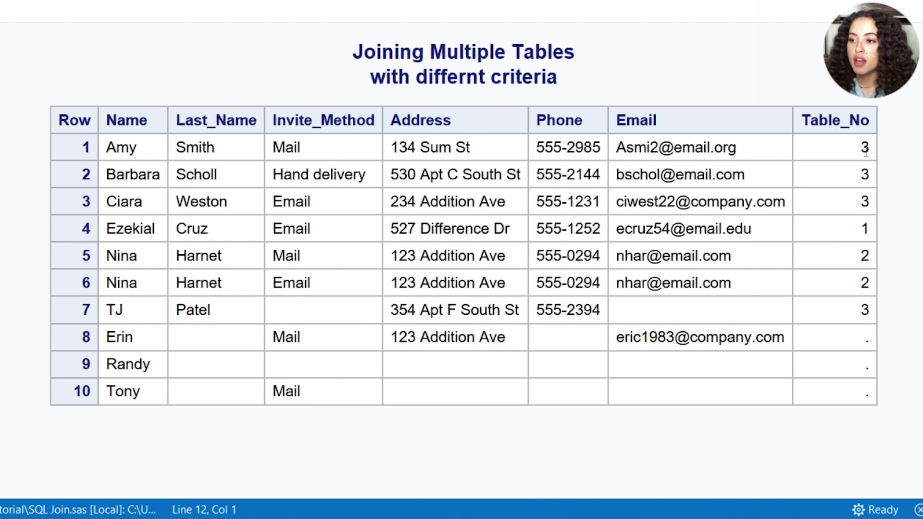
pyautogui.moveTo(806, 121); pyautogui.dragTo(873, 121)
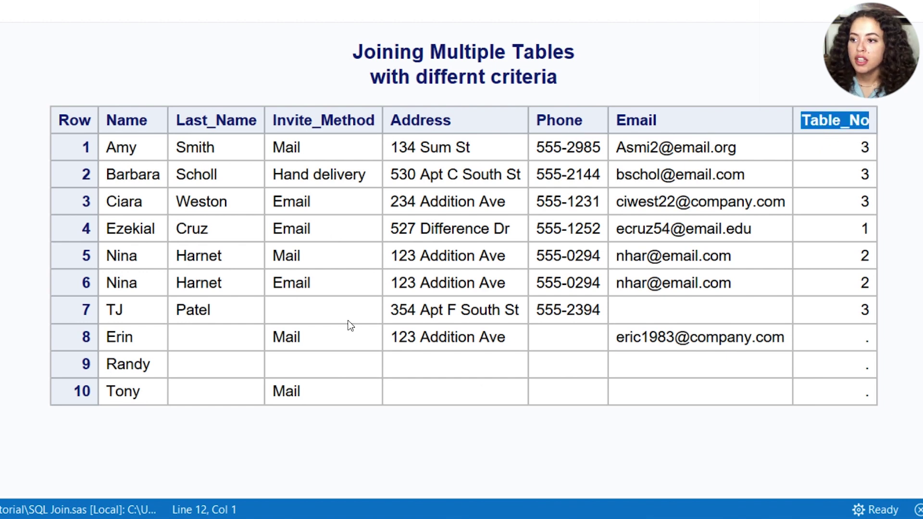
pyautogui.click(215, 344)
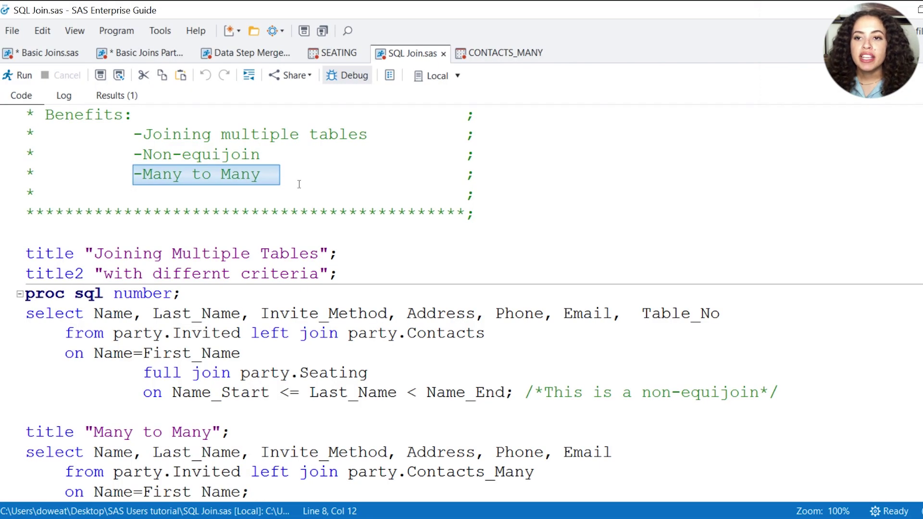
# Browse PARTY.CONTACTS_MANY for contacts sharing a first name, then return to the SQL Join results
pyautogui.click(501, 53)
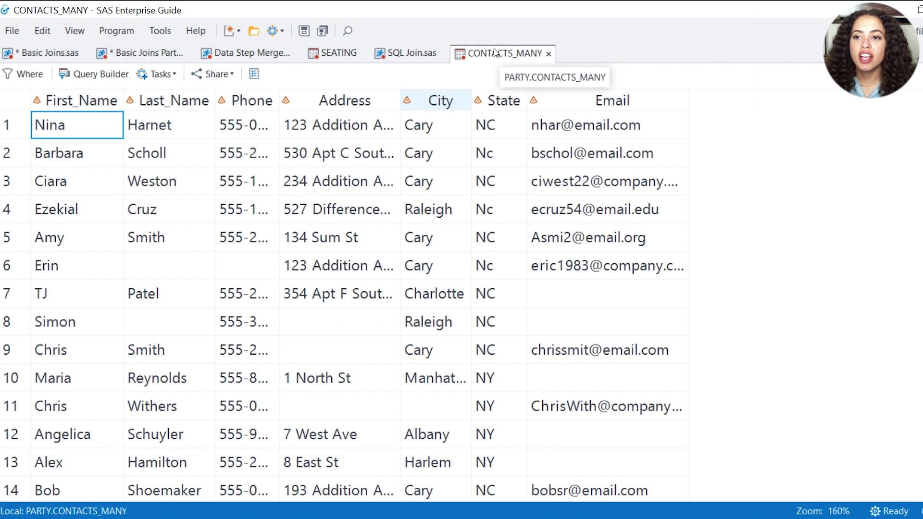
pyautogui.click(413, 53)
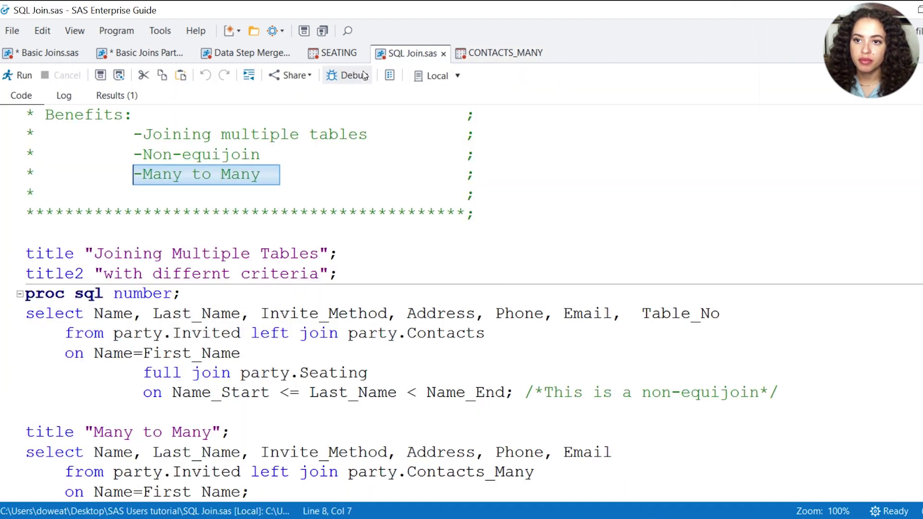
pyautogui.click(492, 59)
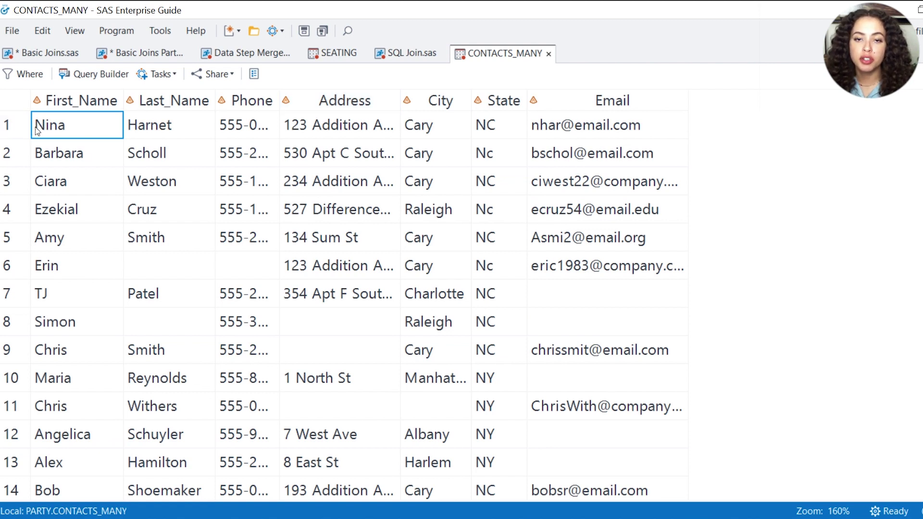
pyautogui.click(147, 138)
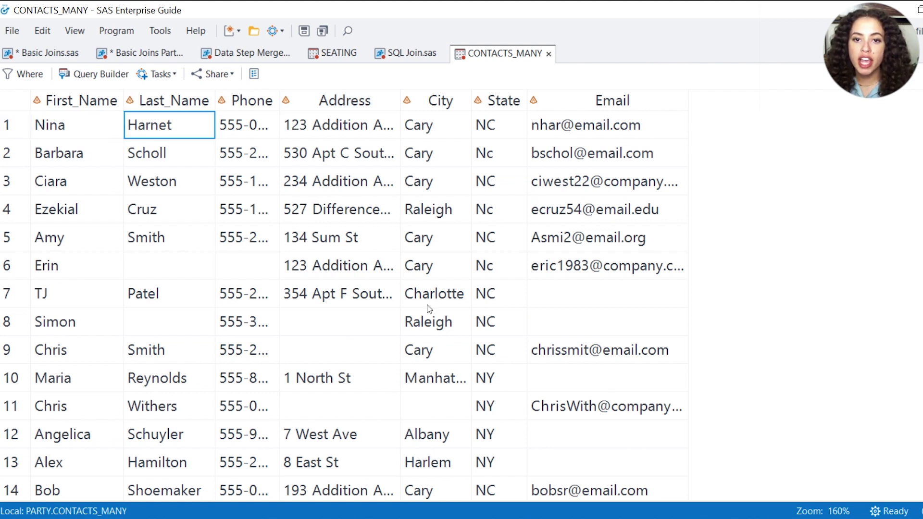
pyautogui.scroll(-4, 177, 408)
pyautogui.click(176, 408)
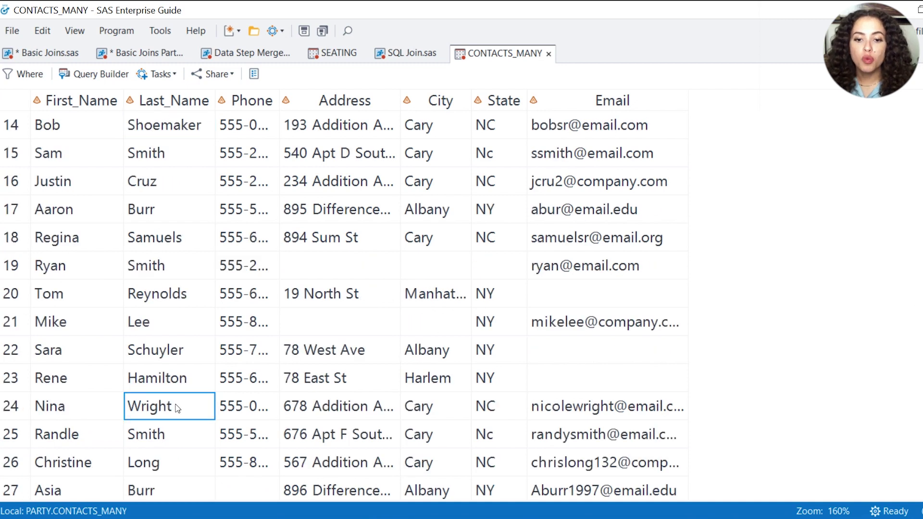
pyautogui.click(404, 53)
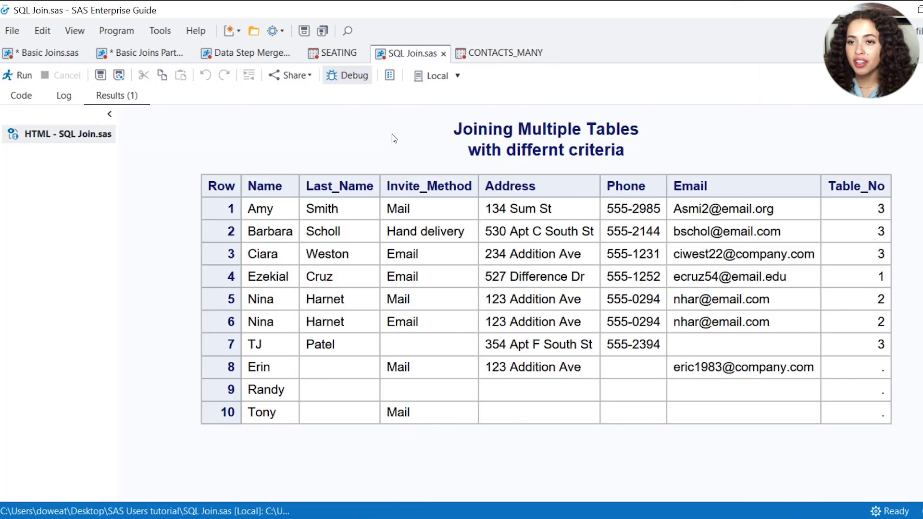
# Run only the Many to Many query, giving twelve rows with four Nina matches (Wright, Harnet)
pyautogui.click(20, 95)
pyautogui.moveTo(538, 333)
pyautogui.mouseDown()
pyautogui.moveTo(134, 353)
pyautogui.moveTo(114, 343)
pyautogui.mouseUp()
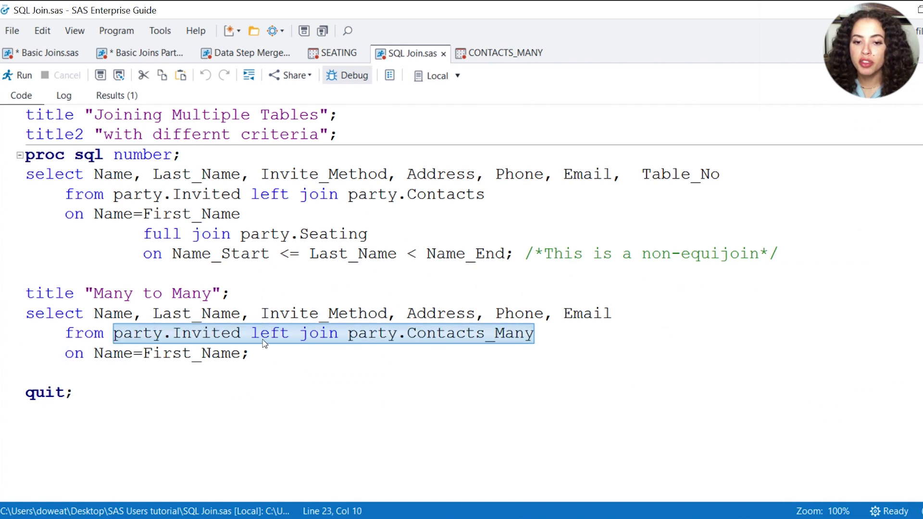
pyautogui.click(289, 373)
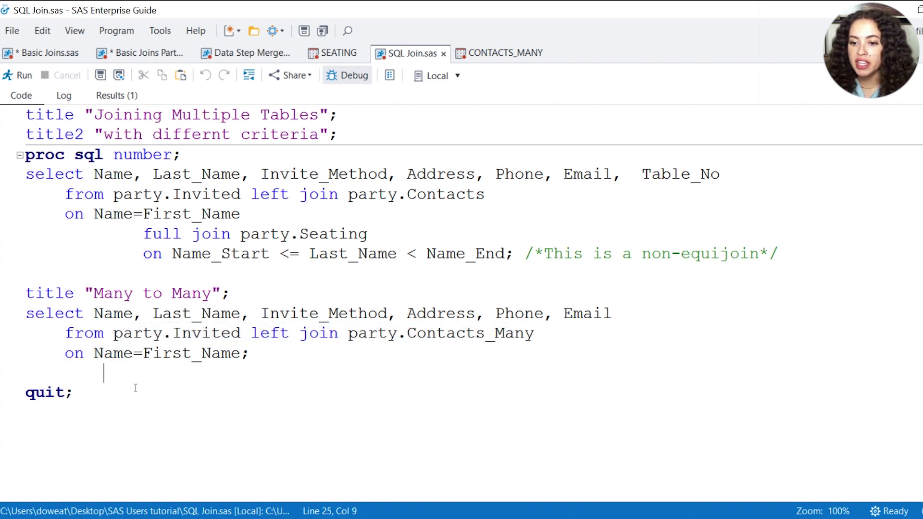
pyautogui.press('Down')
pyautogui.moveTo(80, 392); pyautogui.dragTo(26, 293)
pyautogui.press('F3')
pyautogui.moveTo(130, 261); pyautogui.dragTo(355, 352)
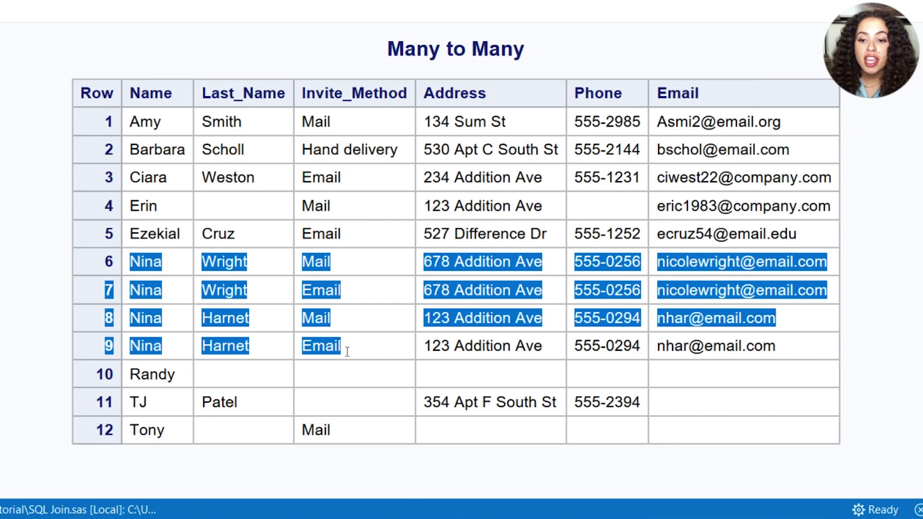
pyautogui.click(254, 332)
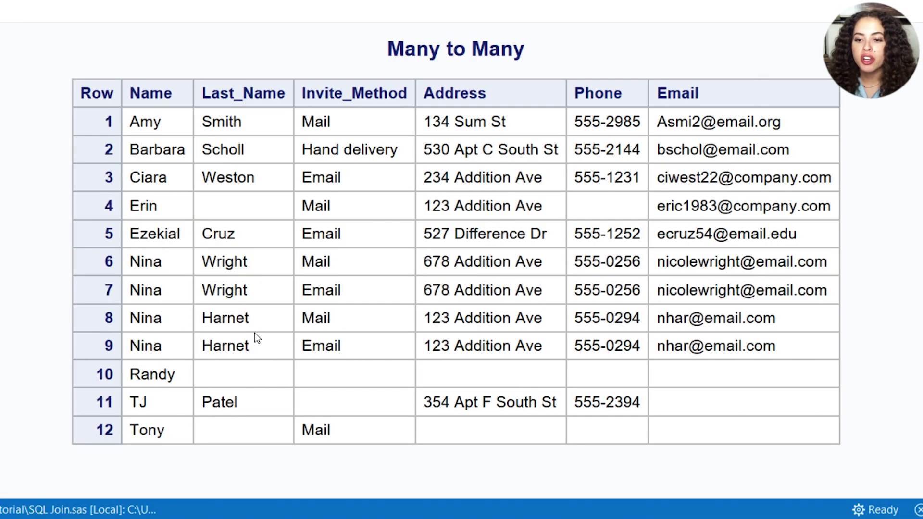